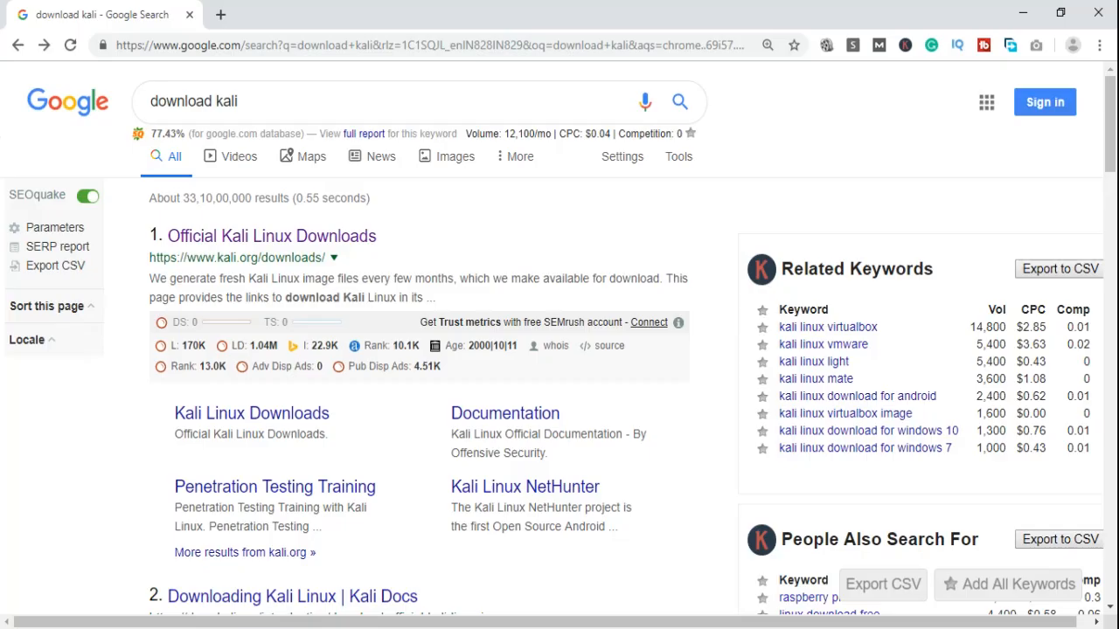
- Open the Official Kali Linux Downloads page from the Google 'download kali' results
drag(239, 101, 155, 105)
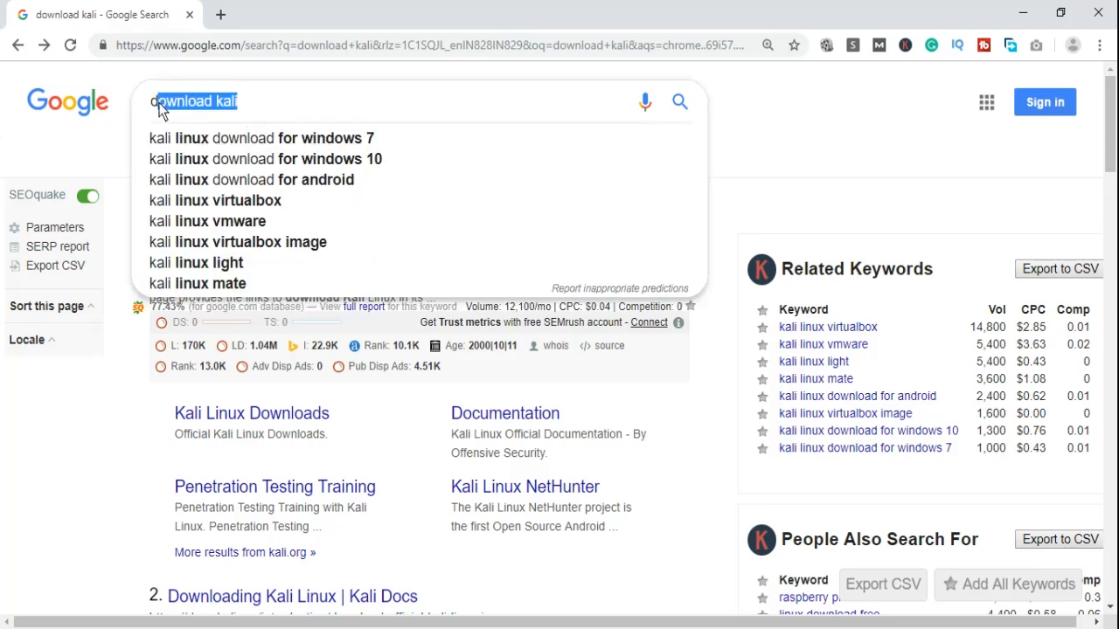
click(131, 427)
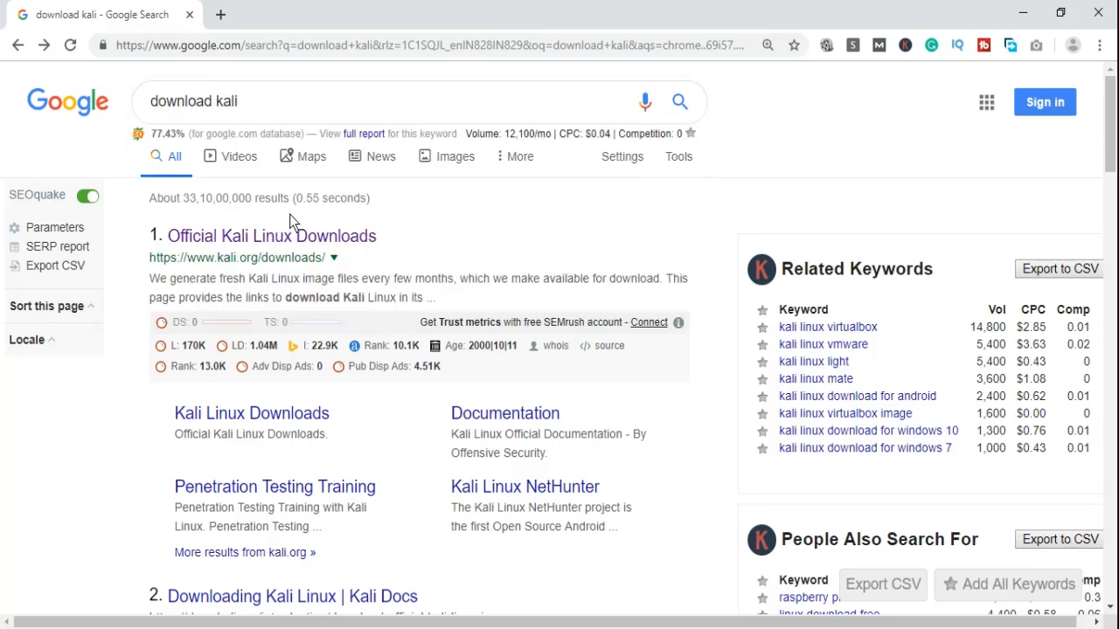
click(306, 238)
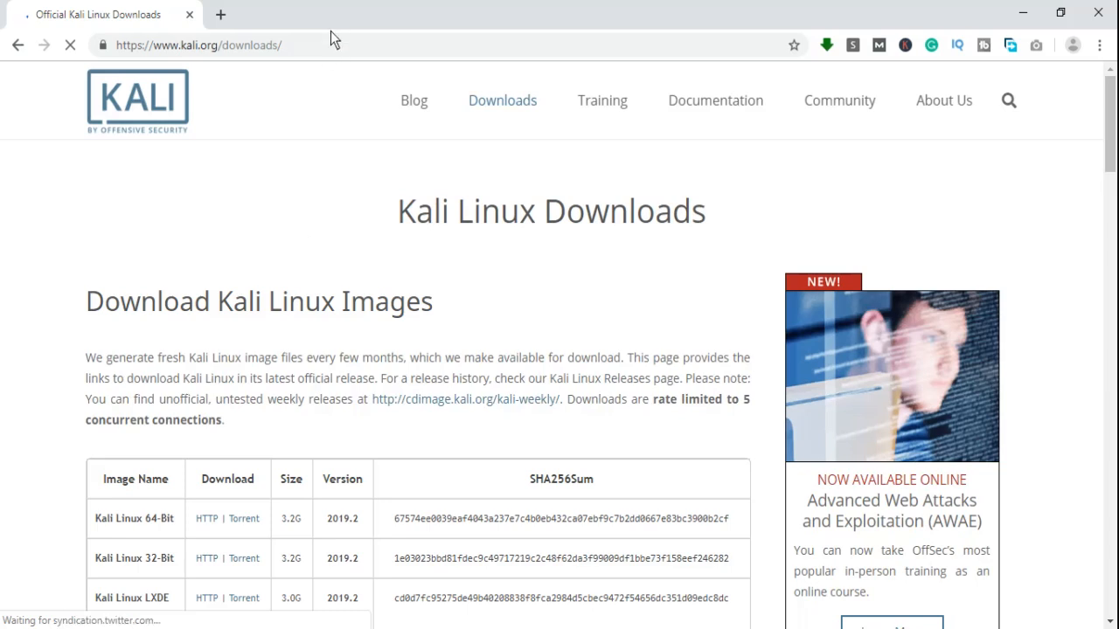
- Scroll to the image table and highlight Kali Linux 64-Bit and its 3.2G size
click(321, 50)
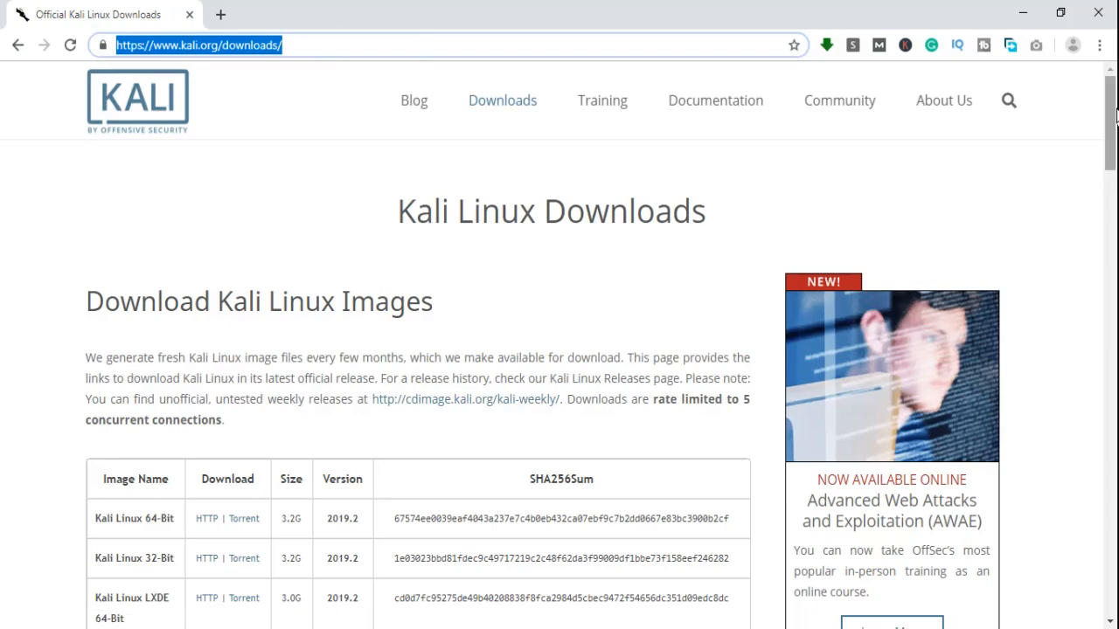
drag(1110, 113, 1117, 147)
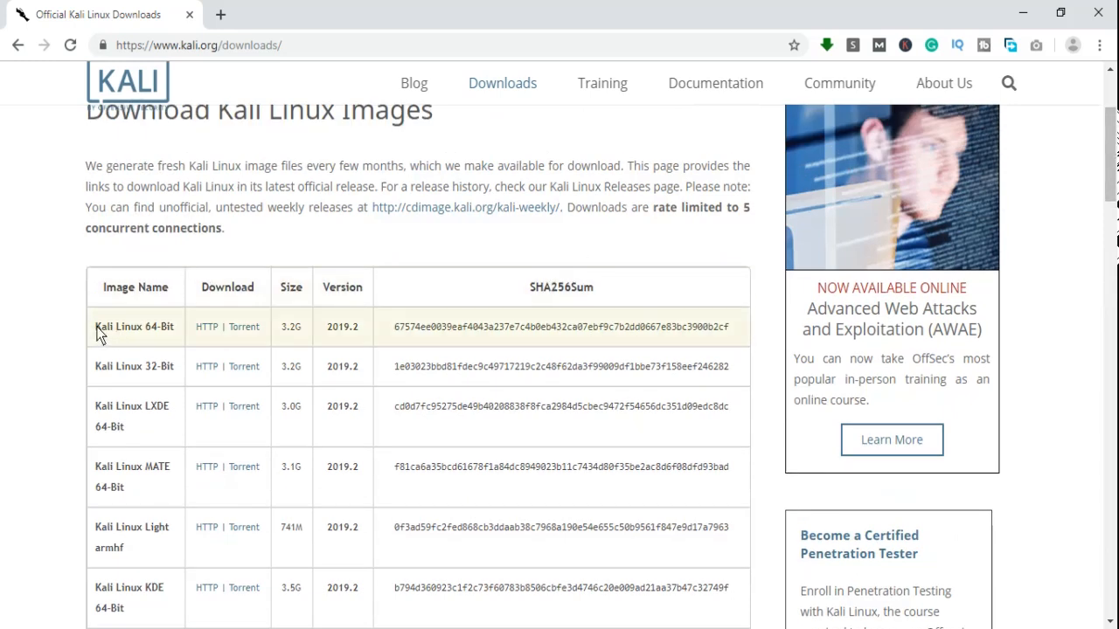
drag(96, 328, 176, 328)
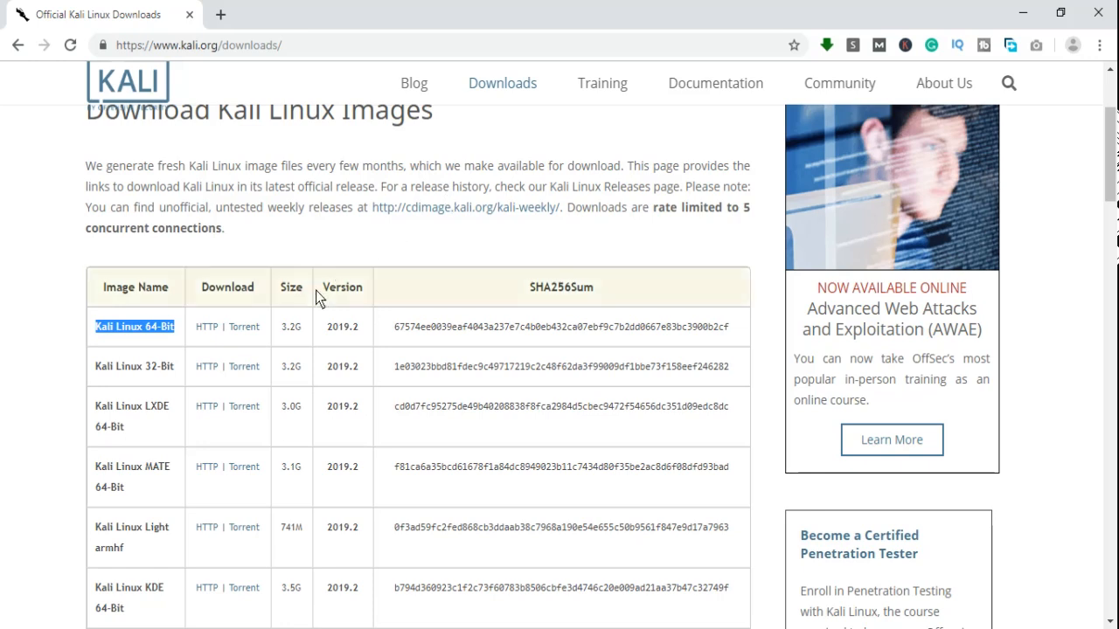
drag(281, 329, 317, 330)
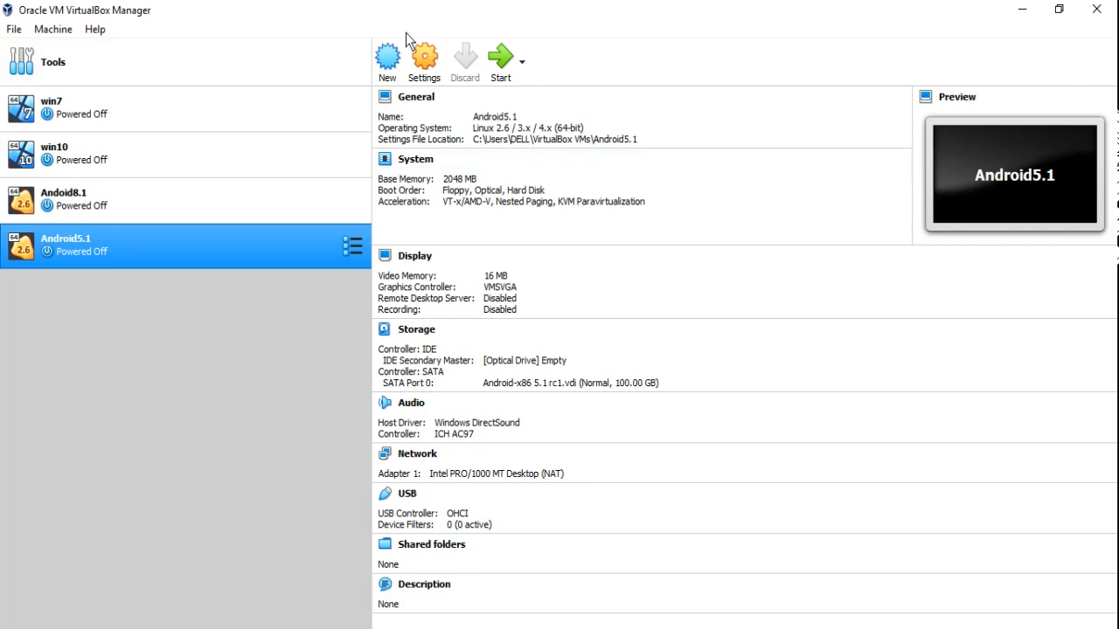
- Start a new VM named kali2.0 with type Linux and version Debian (64-bit)
click(388, 60)
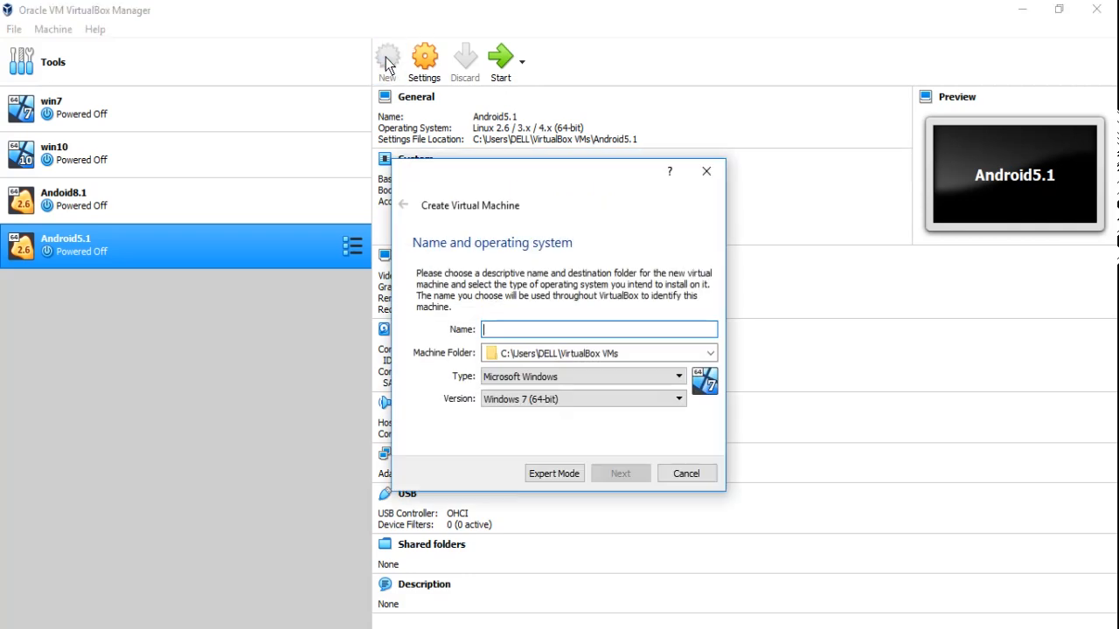
text(kali)
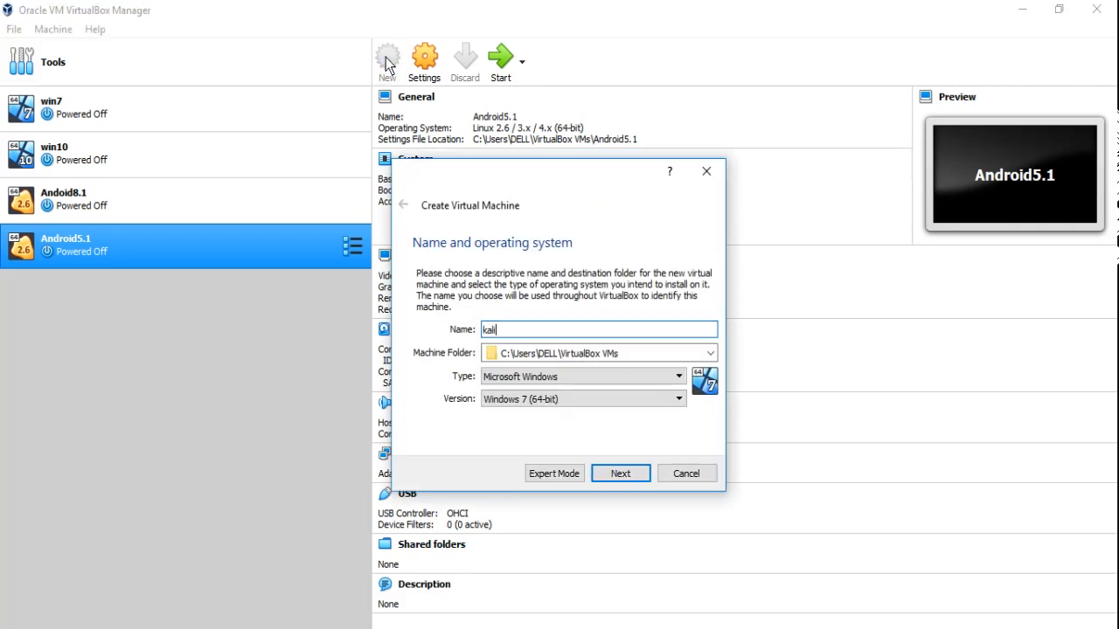
text(2.0)
click(532, 379)
click(533, 402)
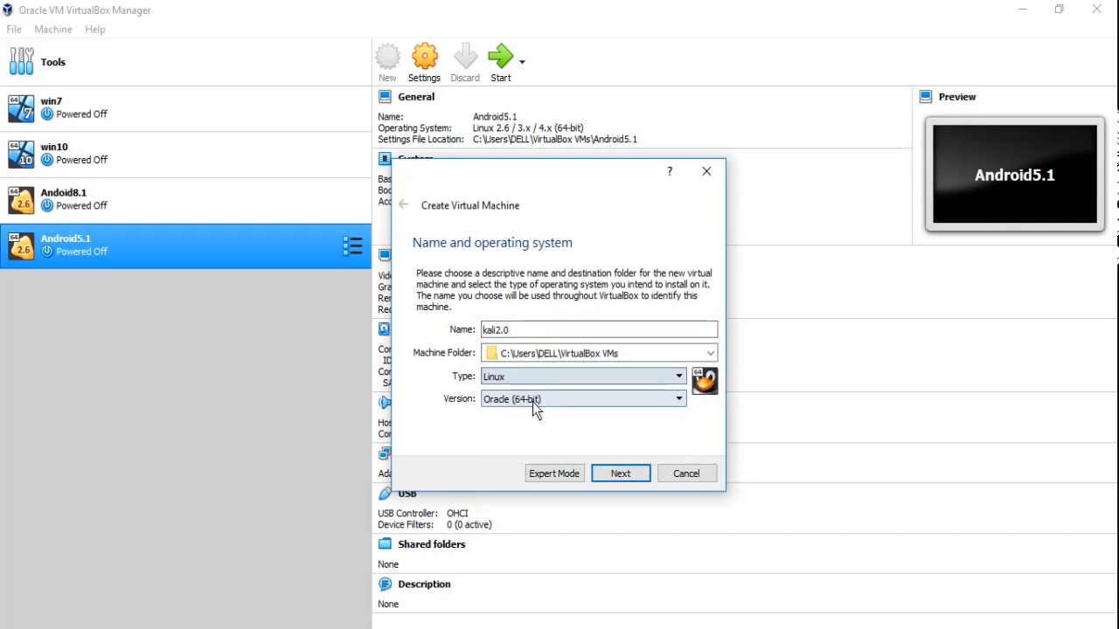
click(567, 401)
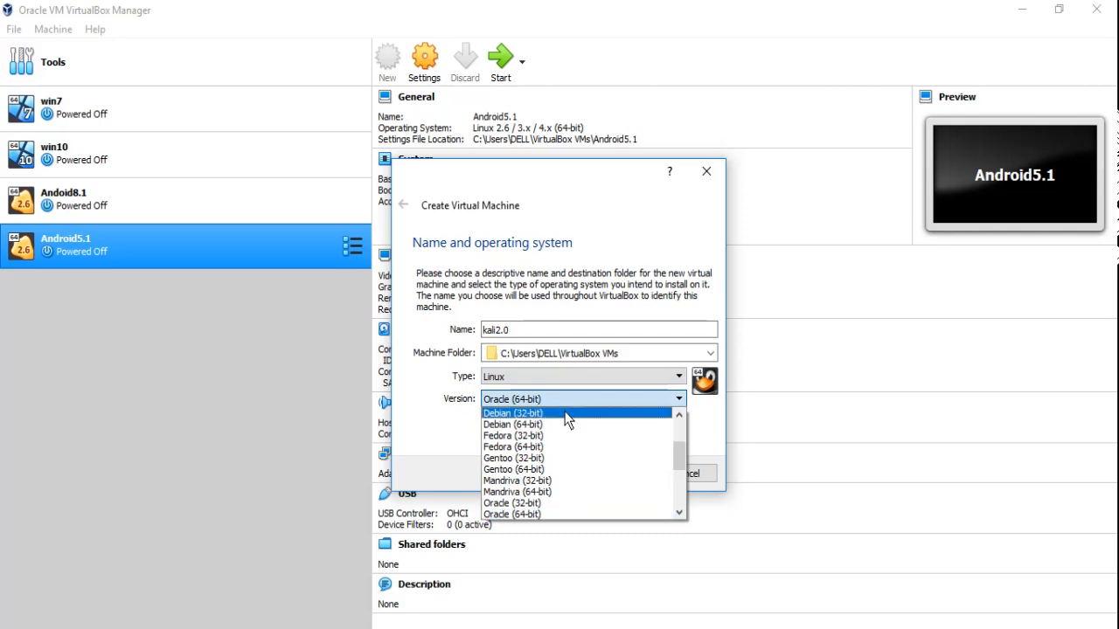
click(559, 424)
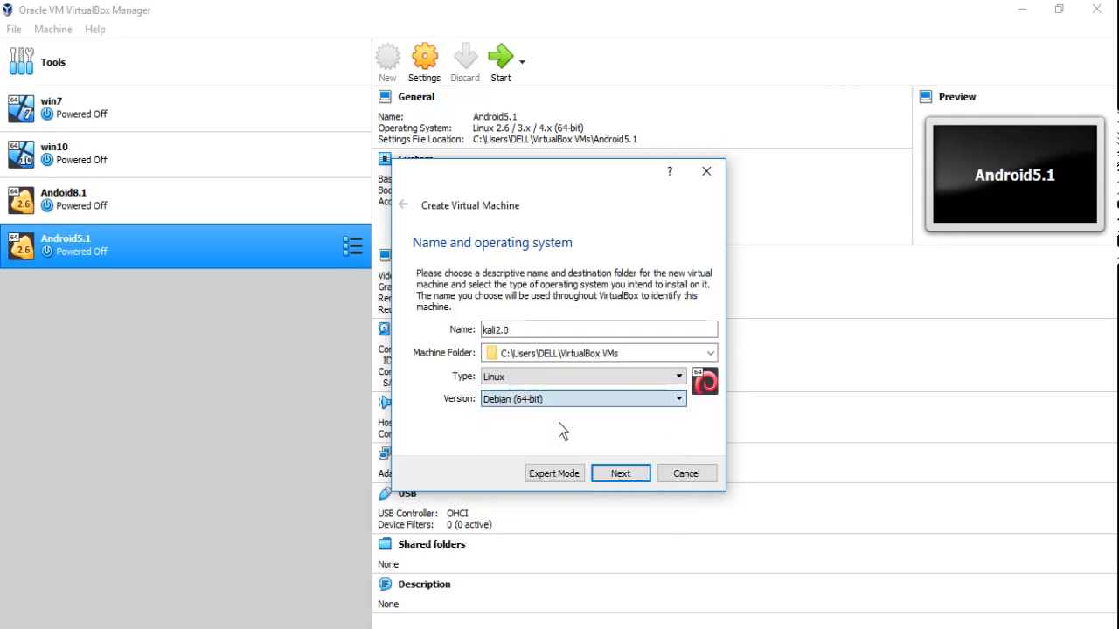
click(607, 475)
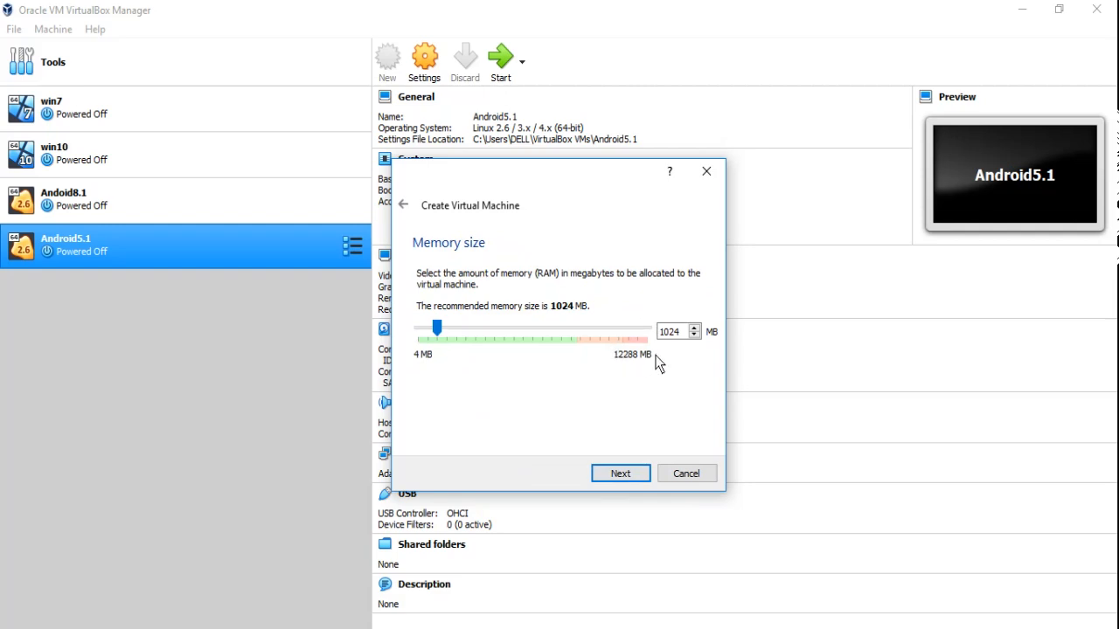
- Raise the VM's memory to 4096 MB and continue to the hard disk step
click(541, 341)
click(541, 341)
click(541, 340)
click(541, 341)
click(541, 341)
click(541, 341)
click(622, 474)
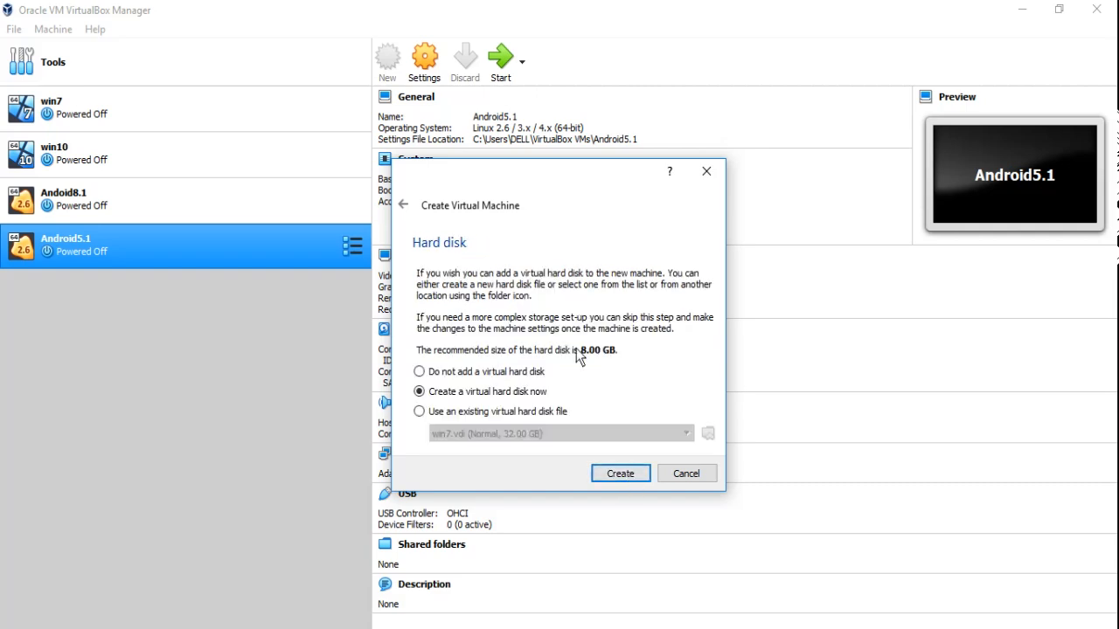
- Create a dynamically allocated 8.00 GB VDI disk saved as E:\kali2.0.vdi
click(612, 472)
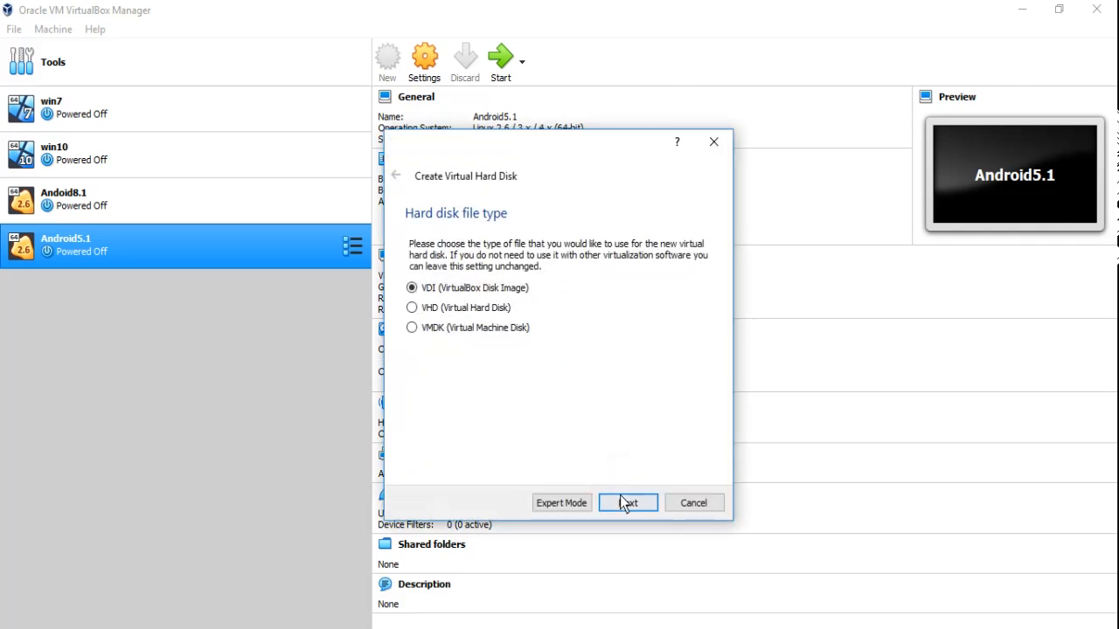
click(622, 499)
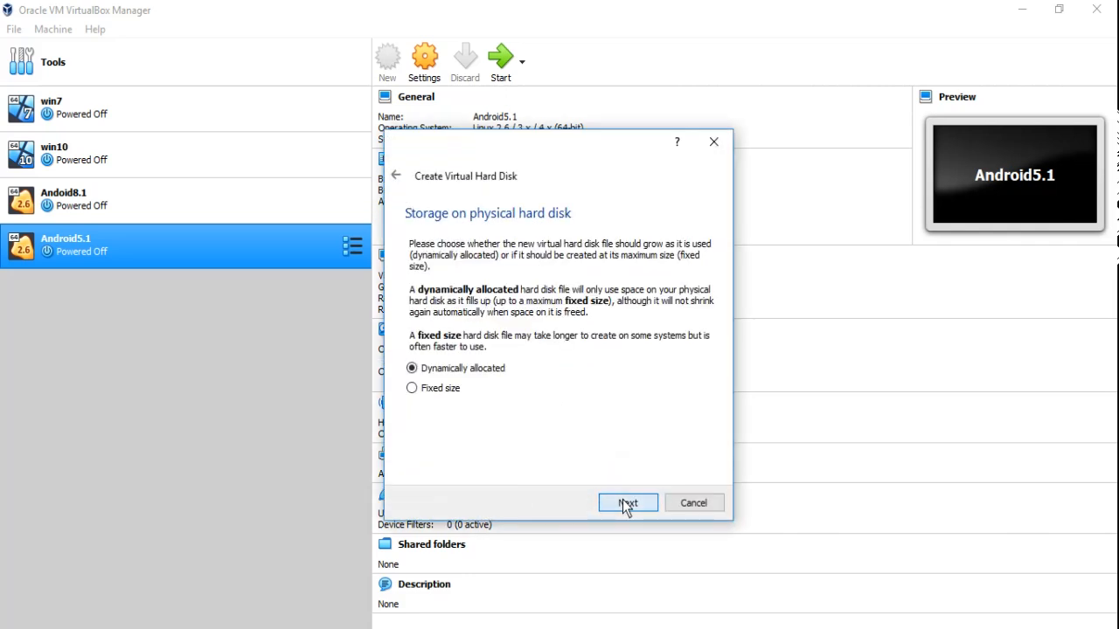
click(623, 502)
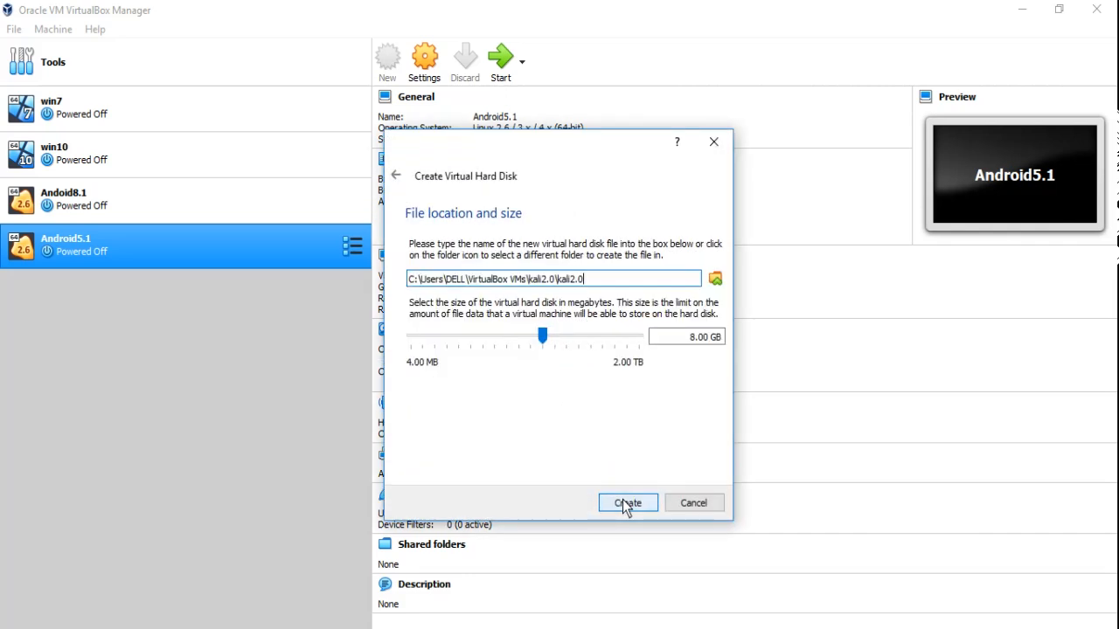
click(715, 279)
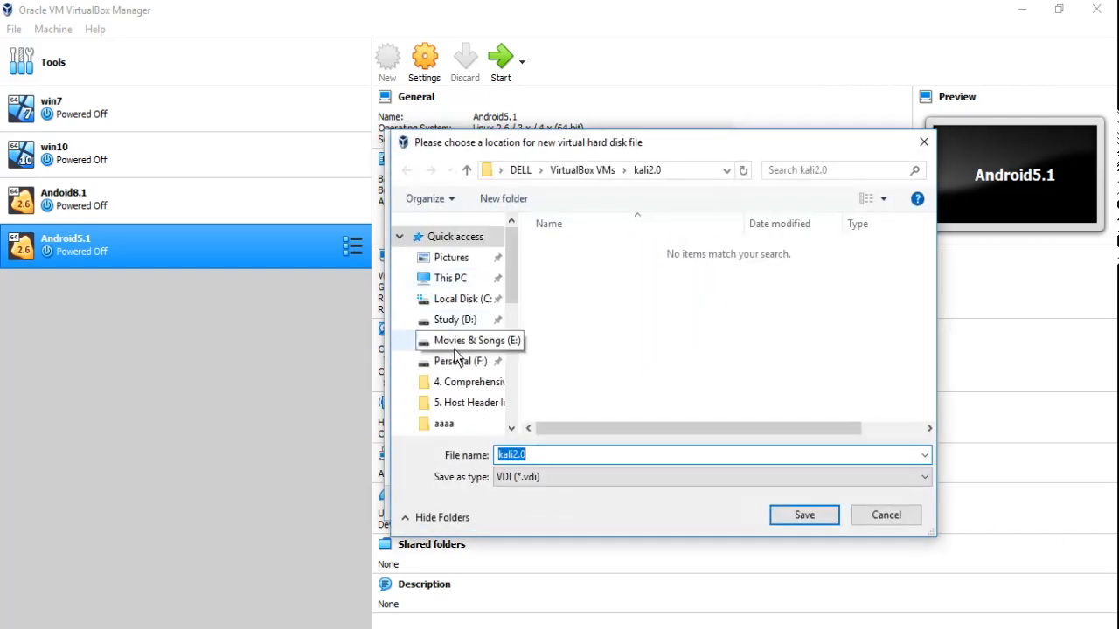
click(462, 343)
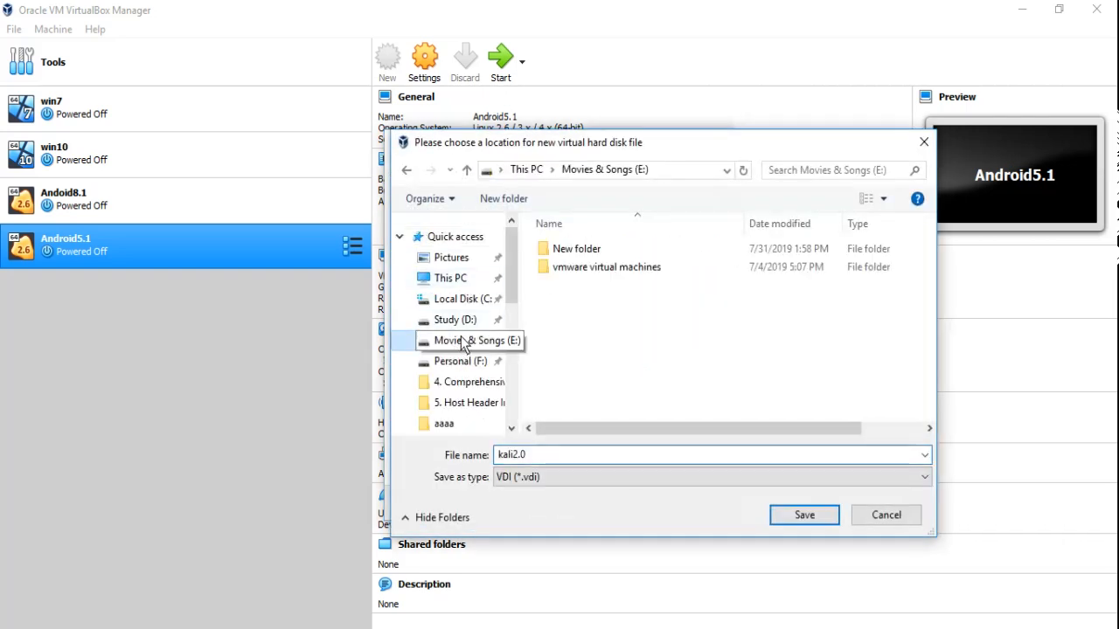
click(804, 515)
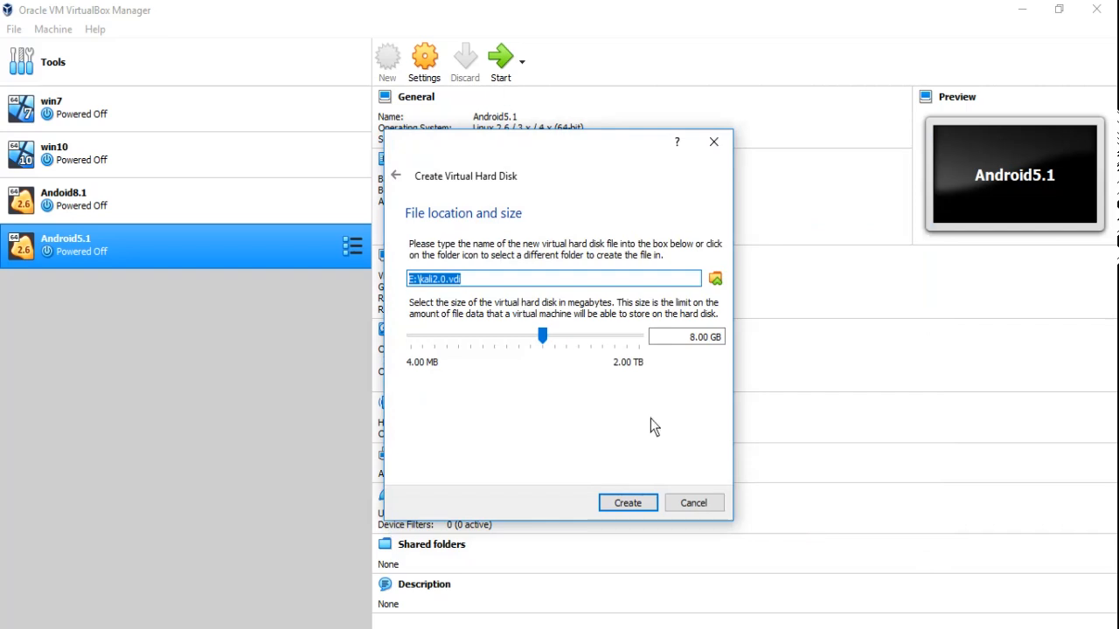
click(628, 503)
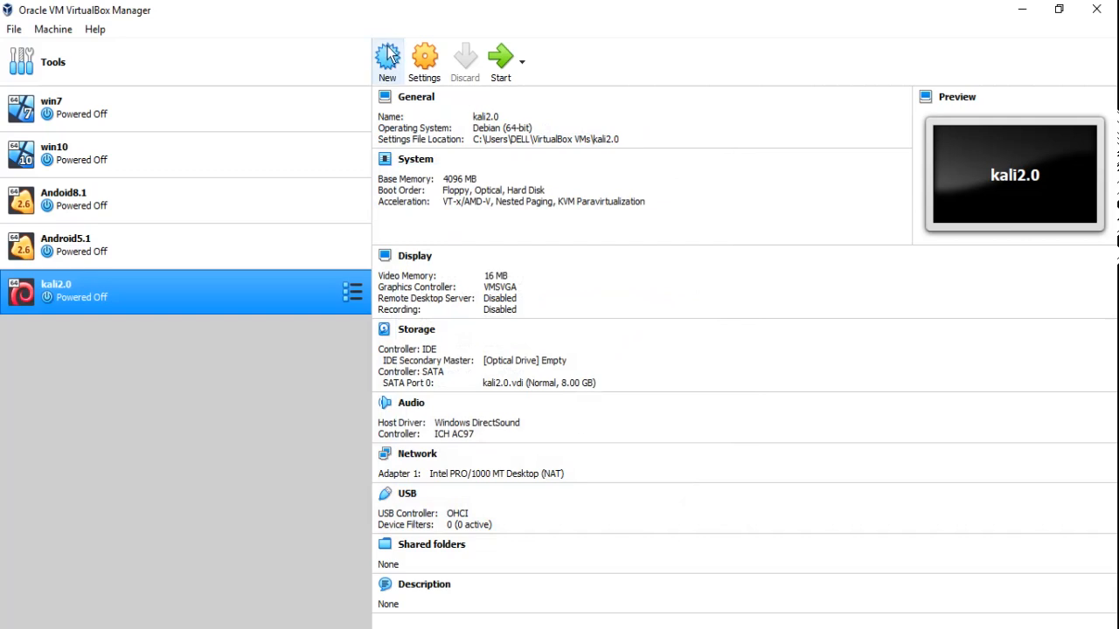
- Load kali-linux-2.0-amd64.iso into kali2.0's empty optical drive and save the settings
click(424, 59)
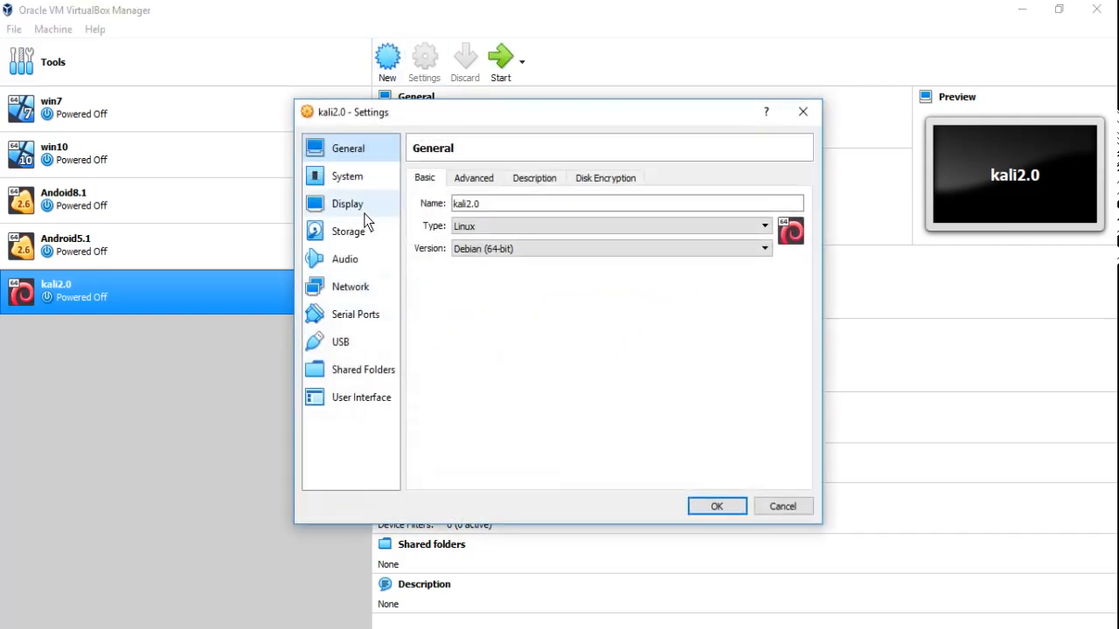
click(350, 233)
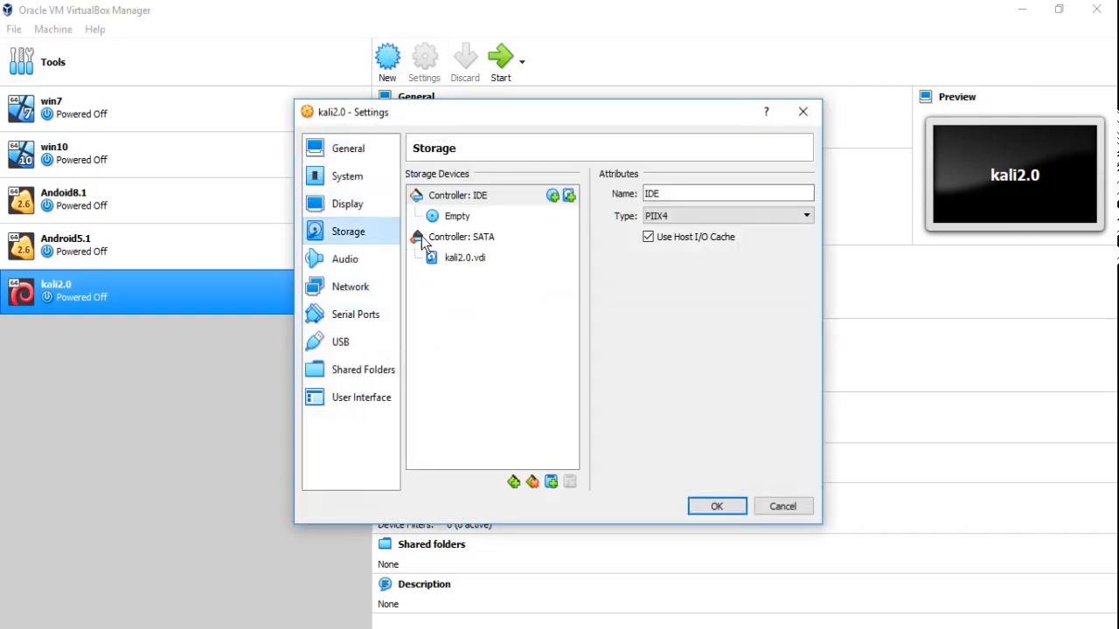
click(458, 219)
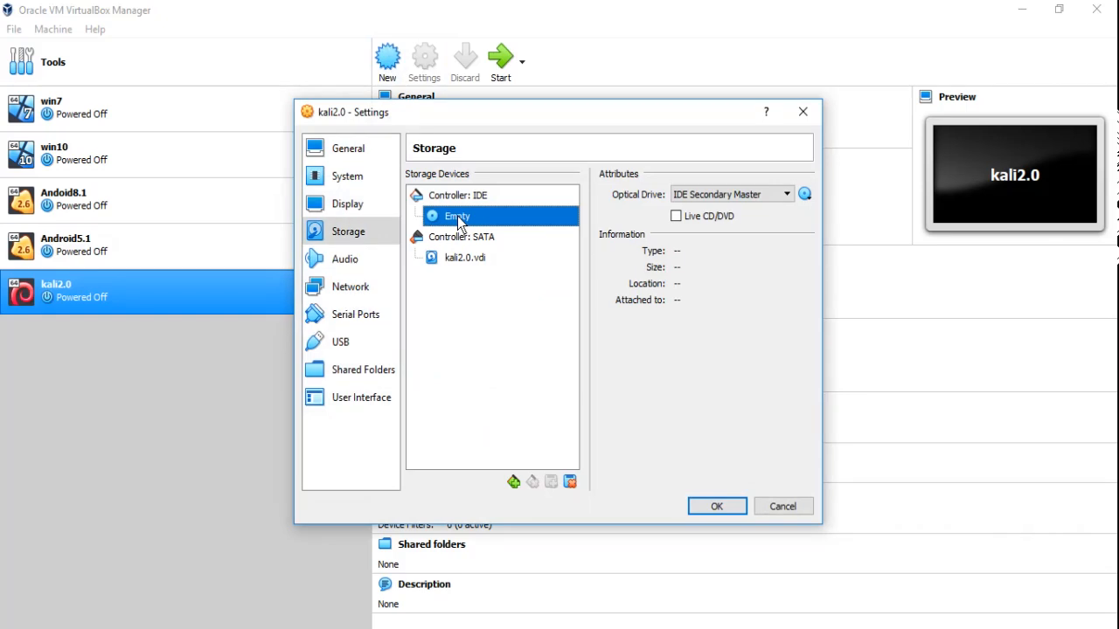
click(804, 194)
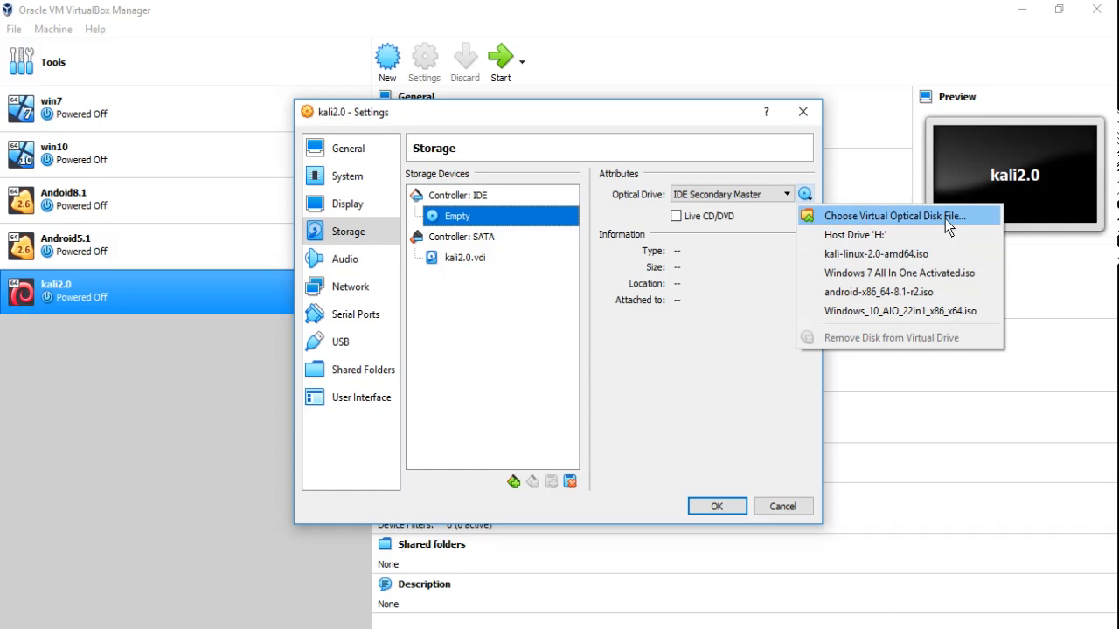
click(922, 252)
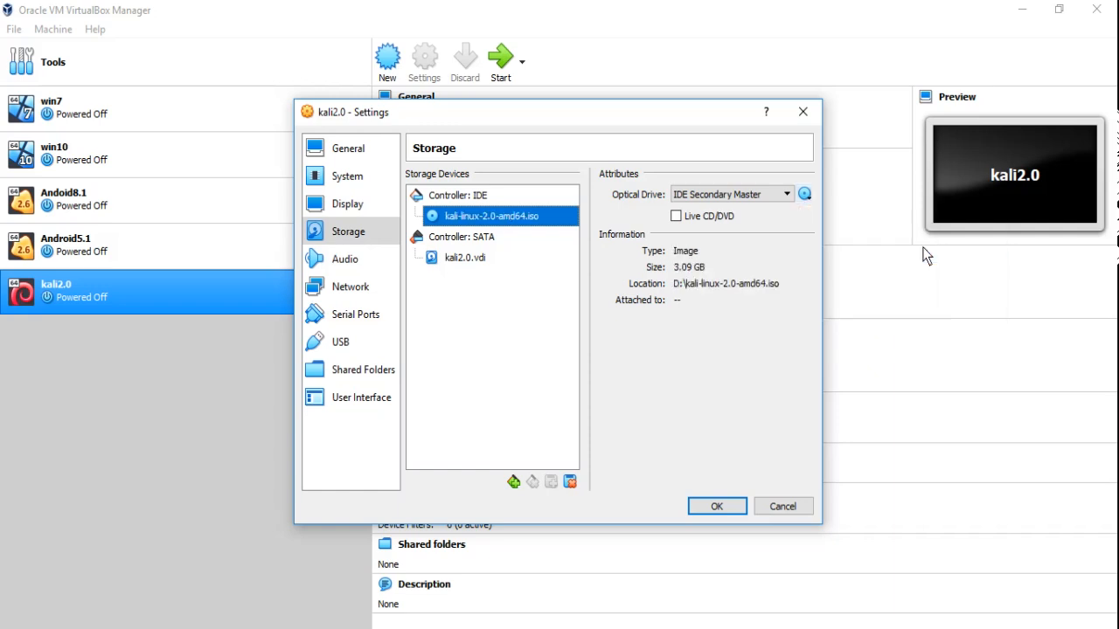
click(715, 509)
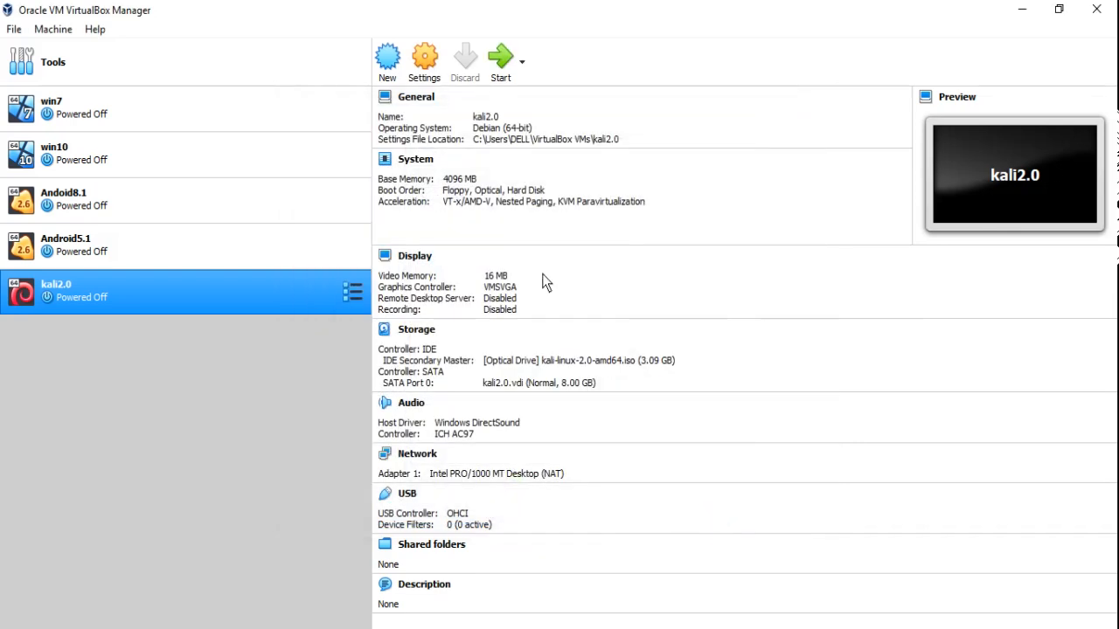
- Start the kali2.0 VM and maximize its window
click(501, 63)
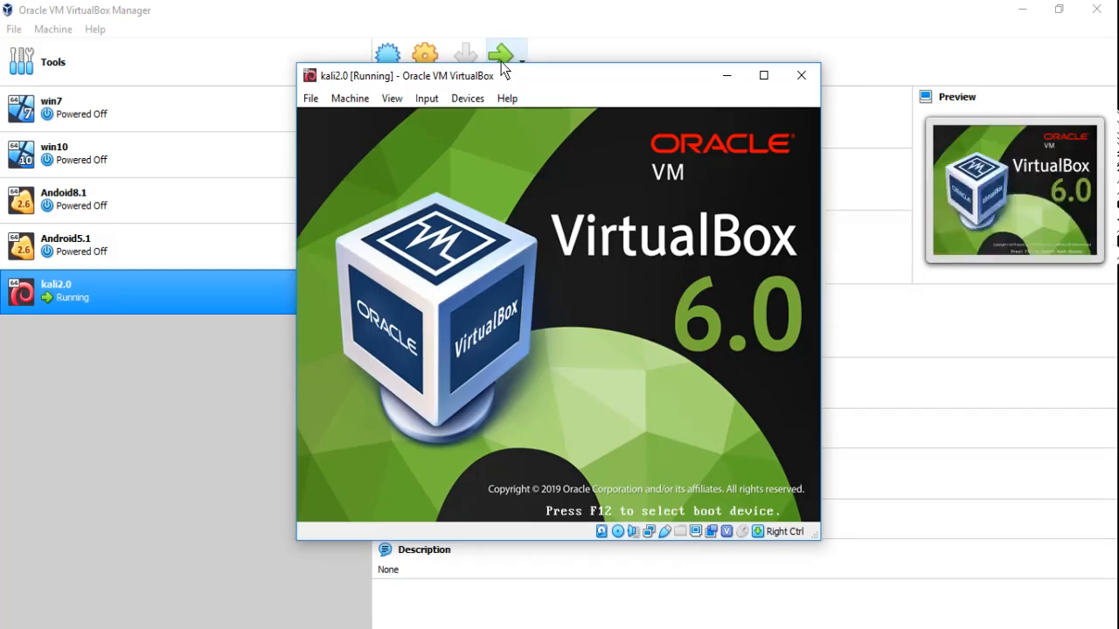
click(764, 75)
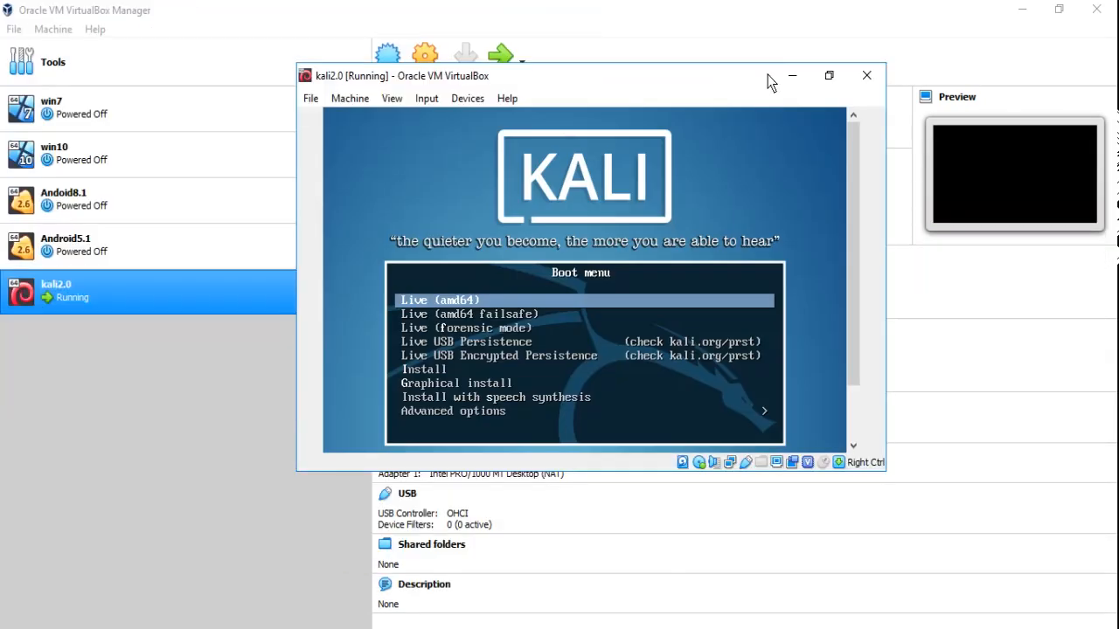
click(829, 76)
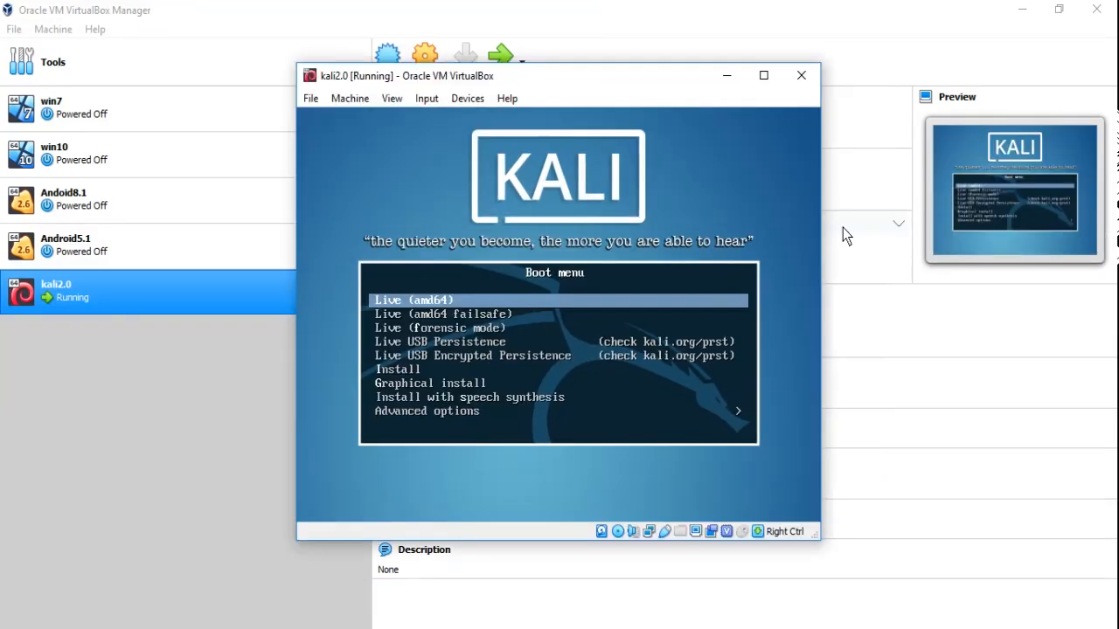
click(763, 78)
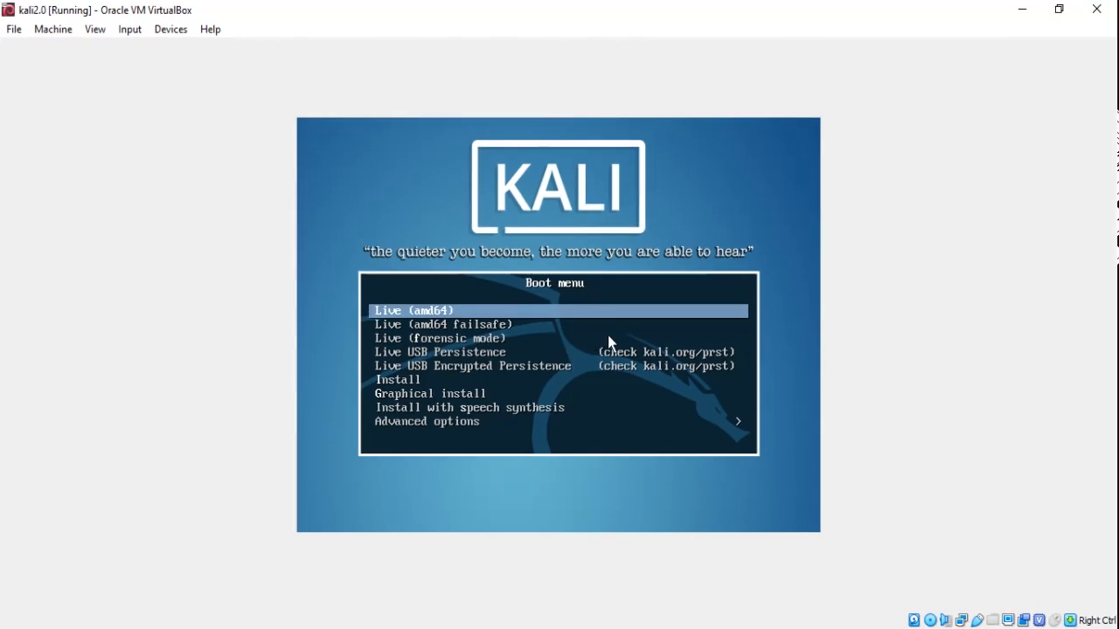
- Boot the Graphical install option from the Kali boot menu
key(Down)
key(Down)
key(Down)
key(Down)
key(Down)
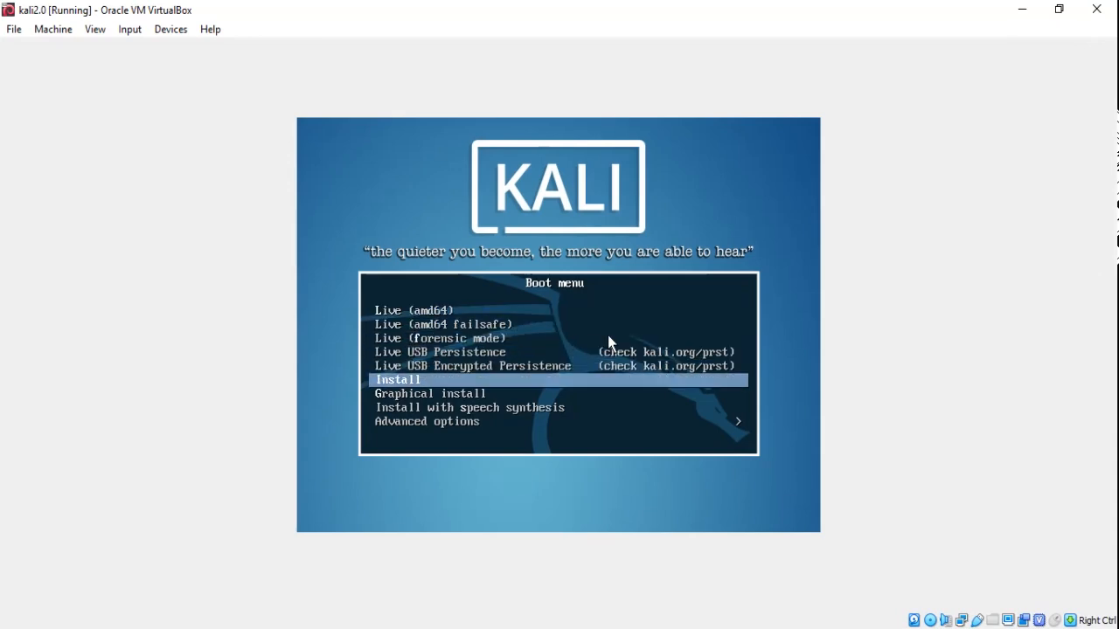
key(Down)
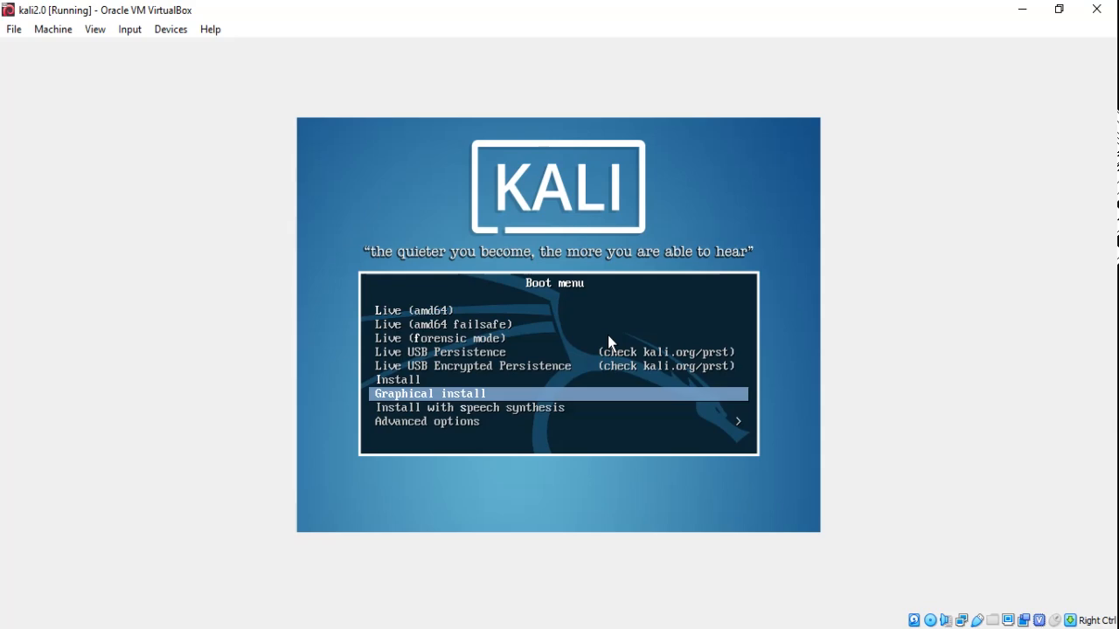
key(Return)
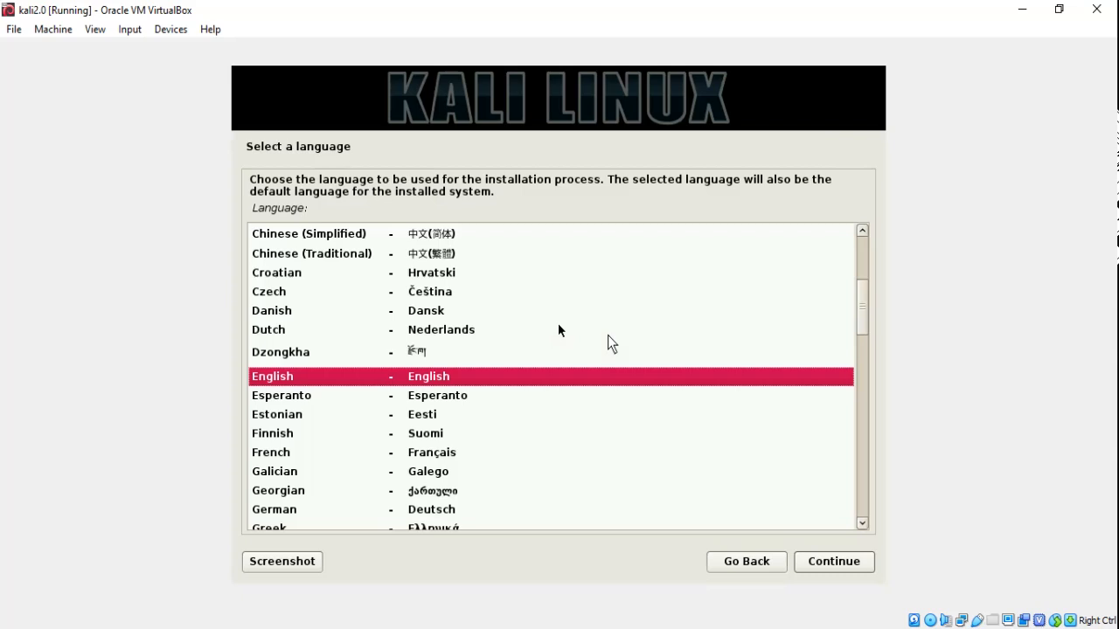
- Choose English, location India and the American English keymap, then let components load
click(816, 564)
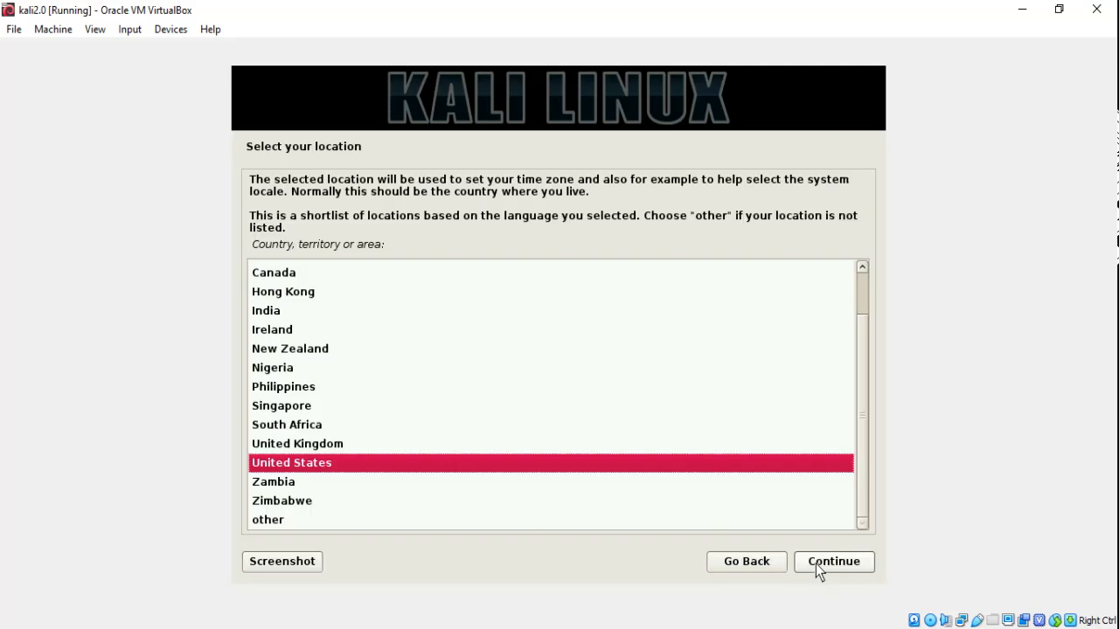
key(Up)
key(Up)
key(Up)
key(Up)
key(Up)
key(Up)
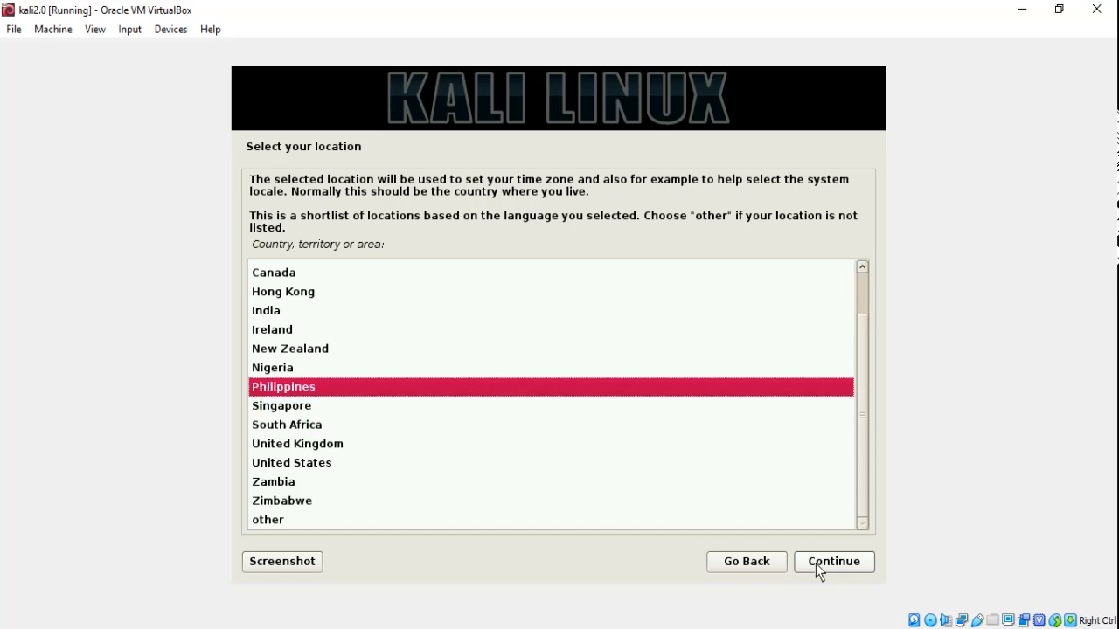
key(Up)
key(Up)
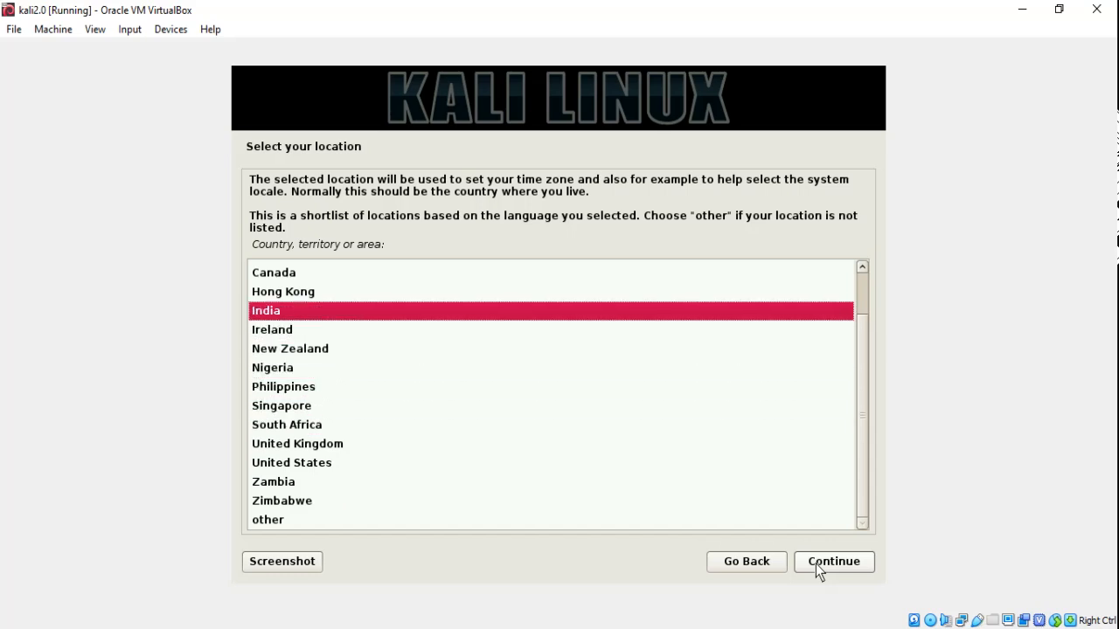
click(816, 564)
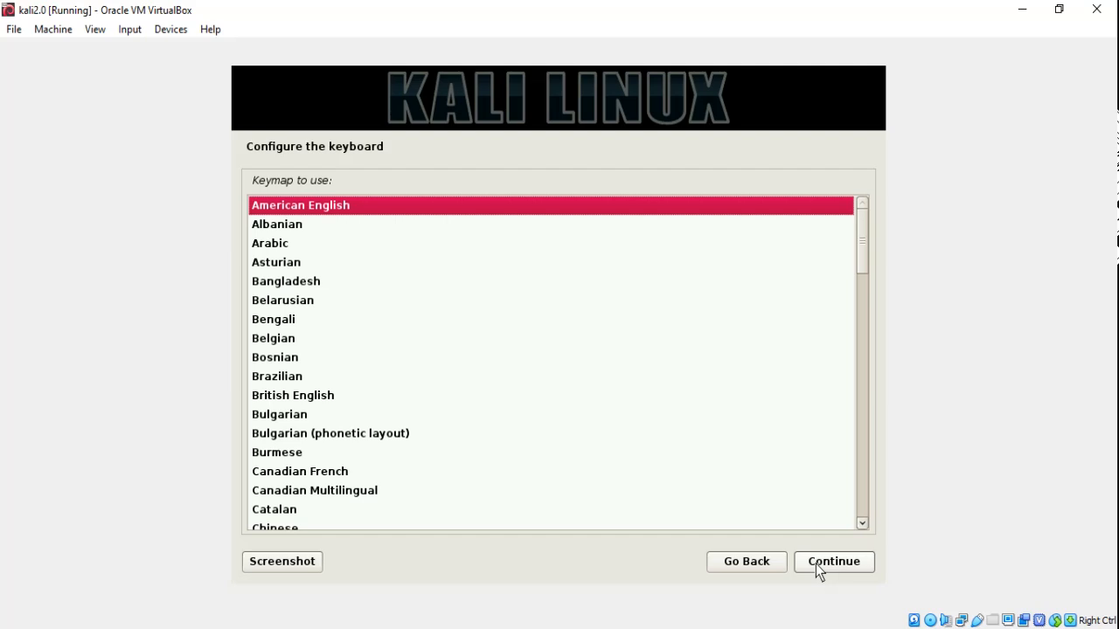
click(816, 564)
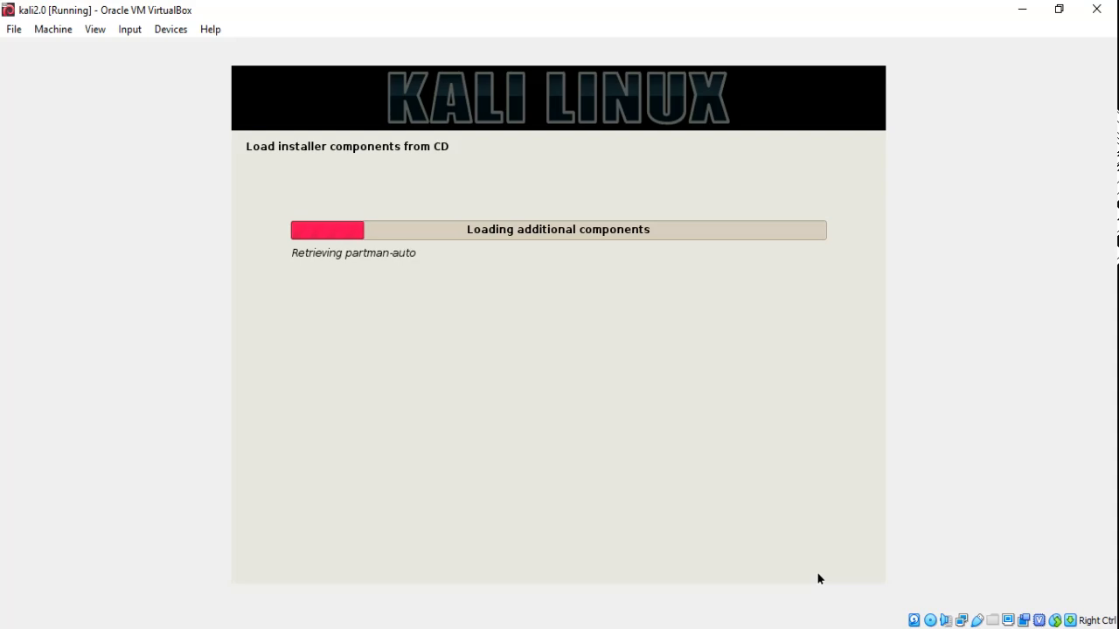
click(953, 628)
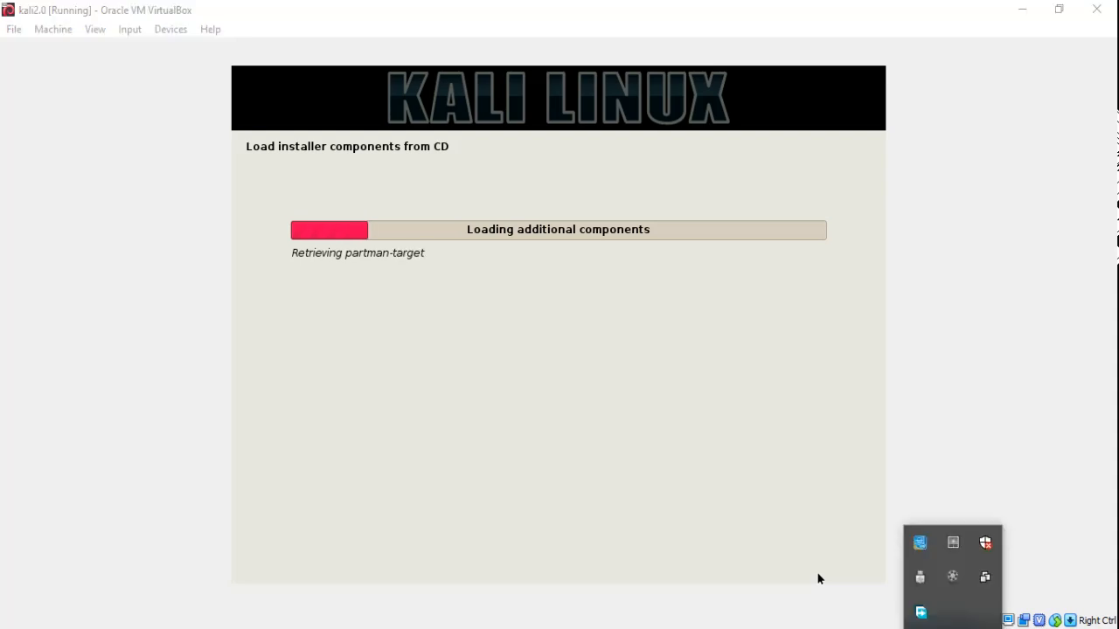
click(953, 578)
click(1019, 587)
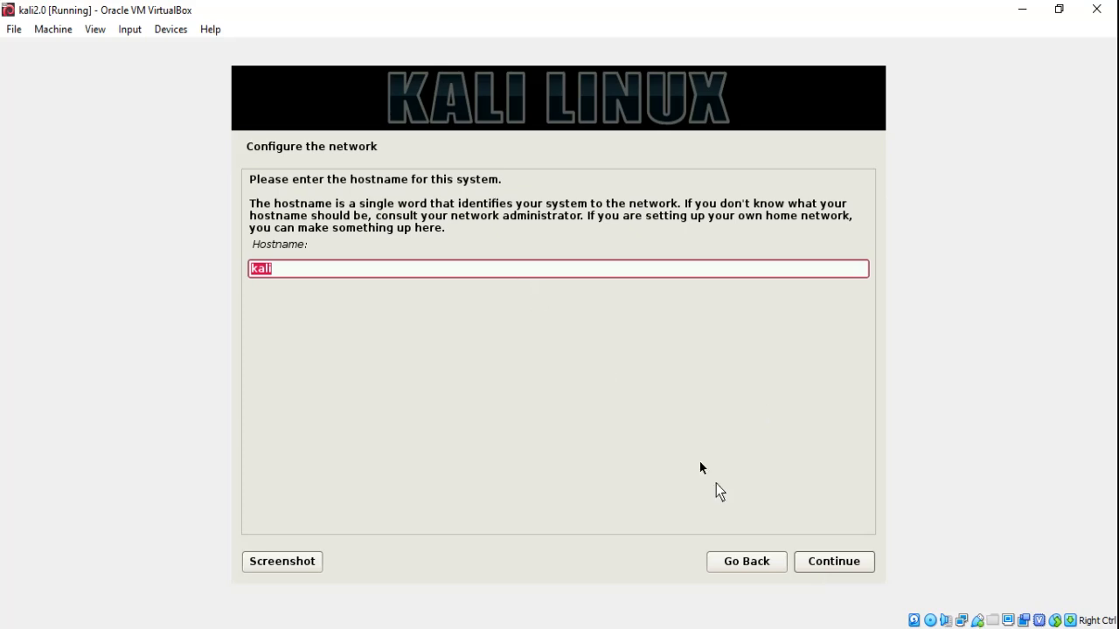
- Keep hostname kali, leave the domain name blank, and set and confirm the root password
click(803, 563)
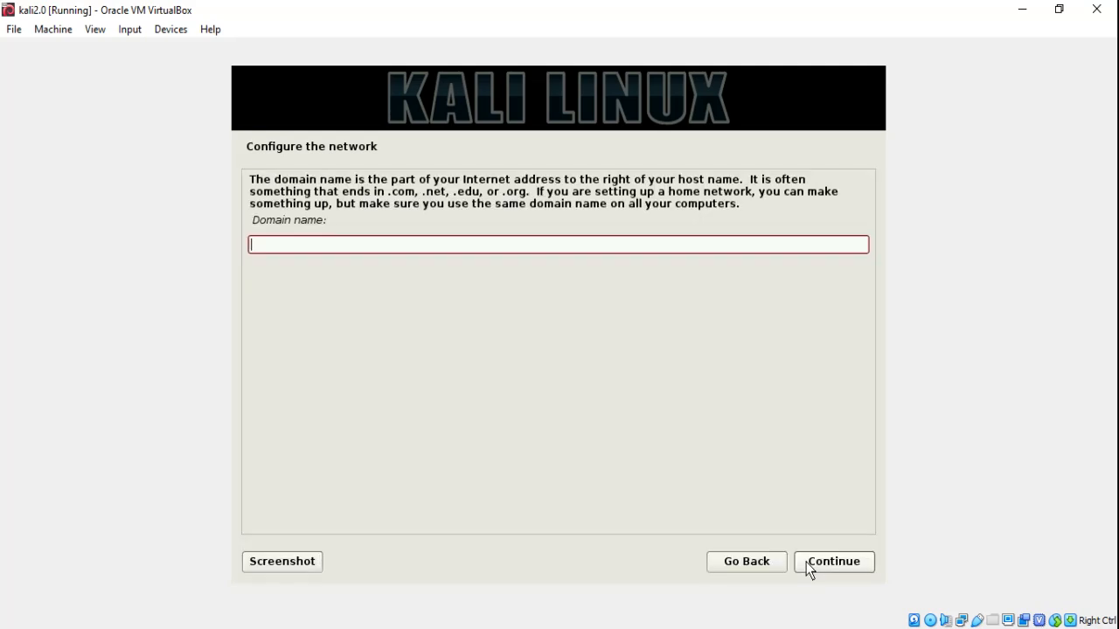
click(808, 568)
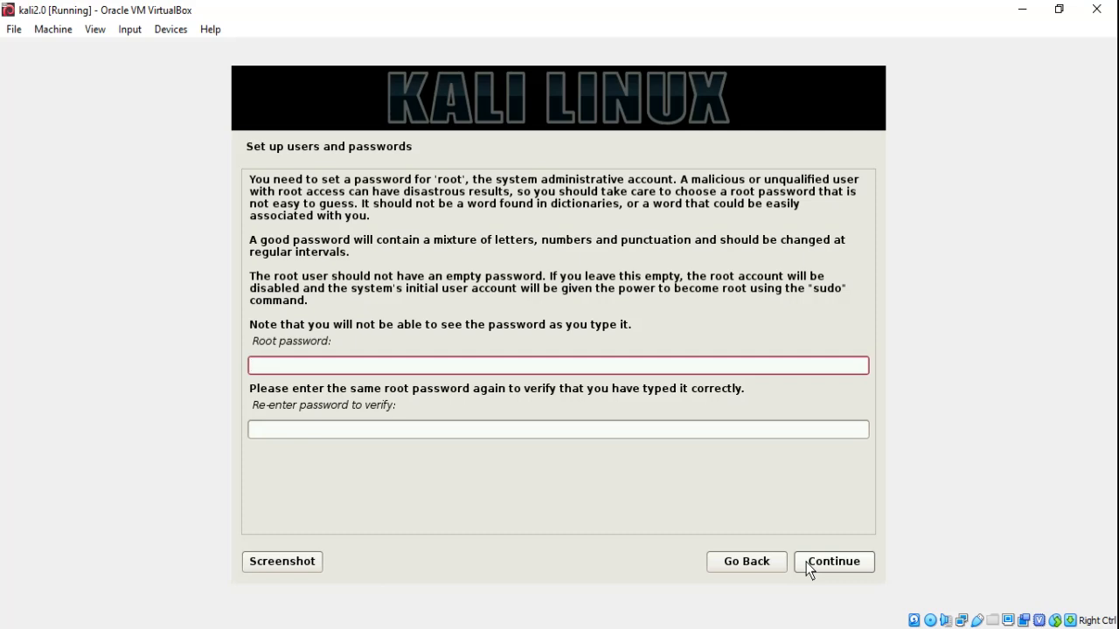
key(Tab)
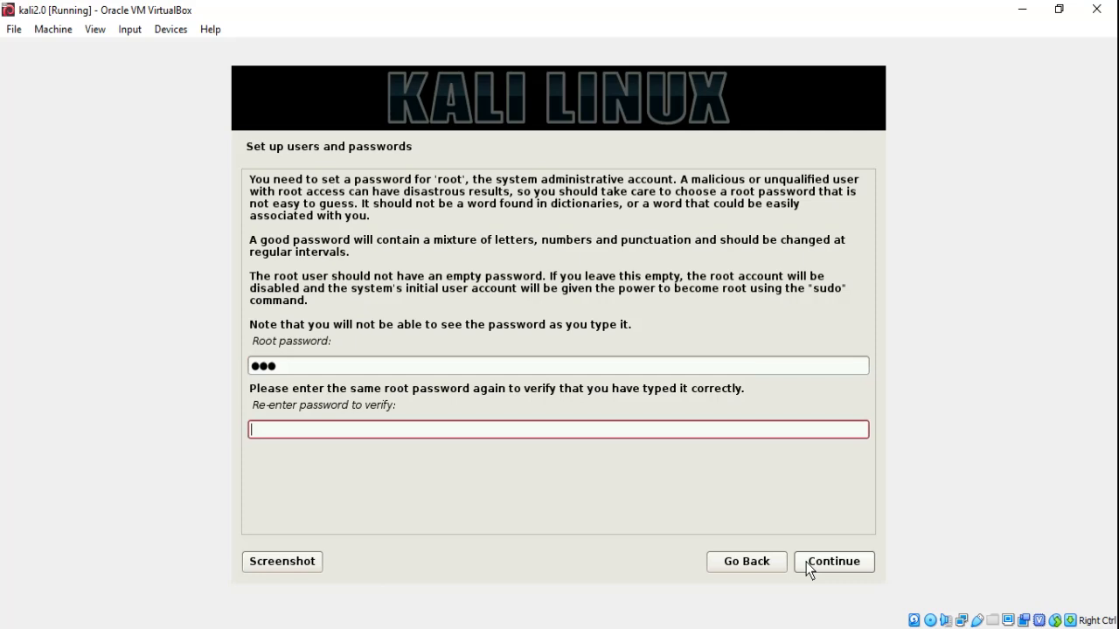
click(833, 564)
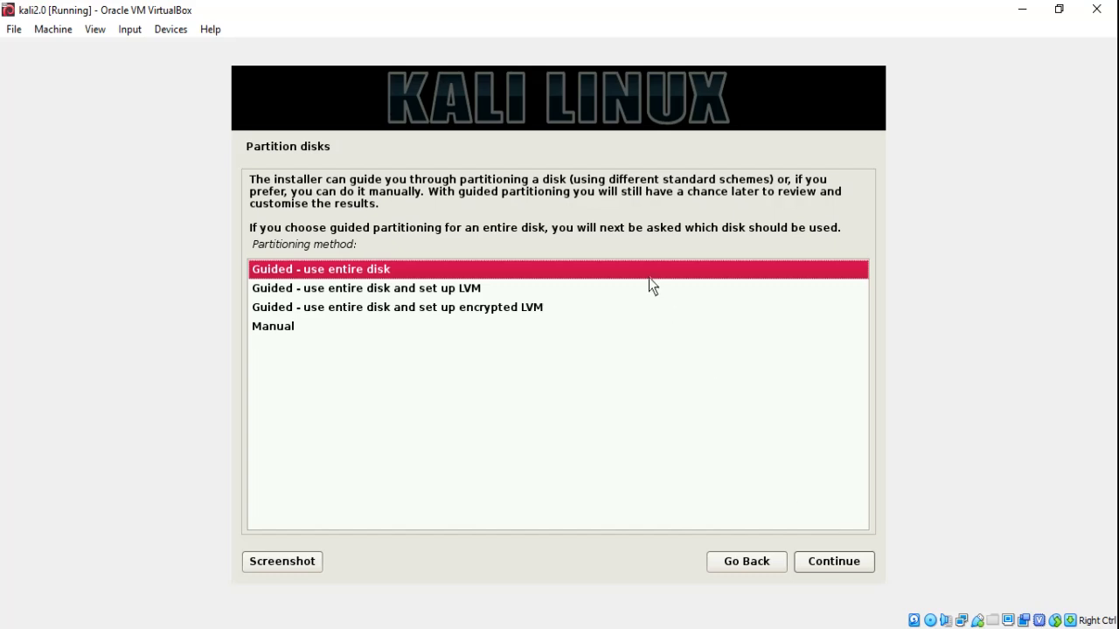
- Guided-partition the whole 8.6 GB VBOX disk as one partition and write the changes
click(831, 570)
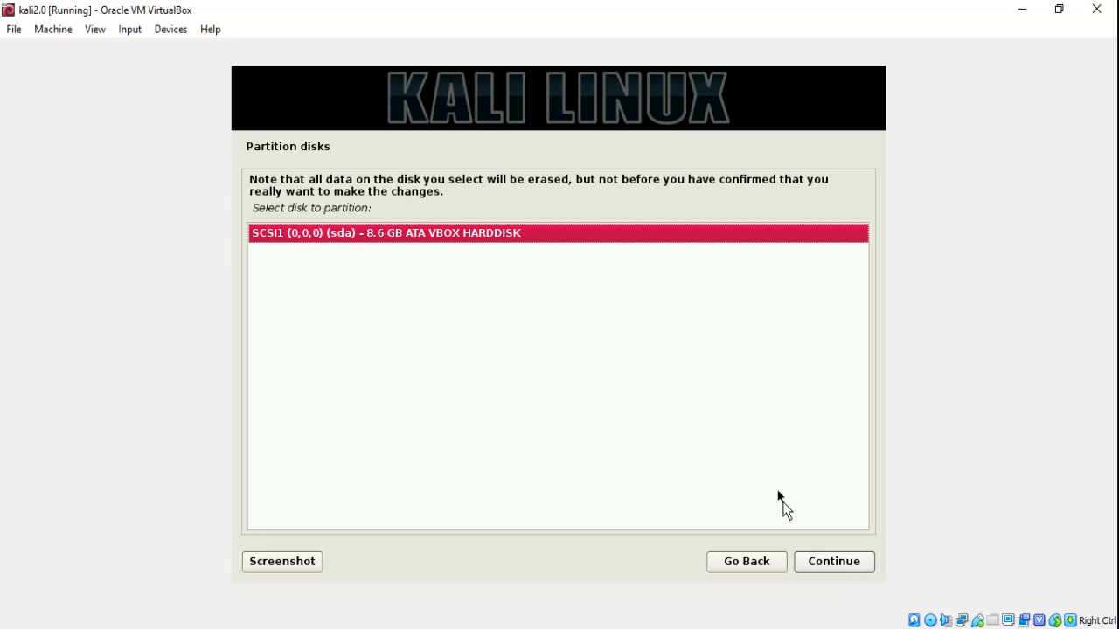
click(832, 568)
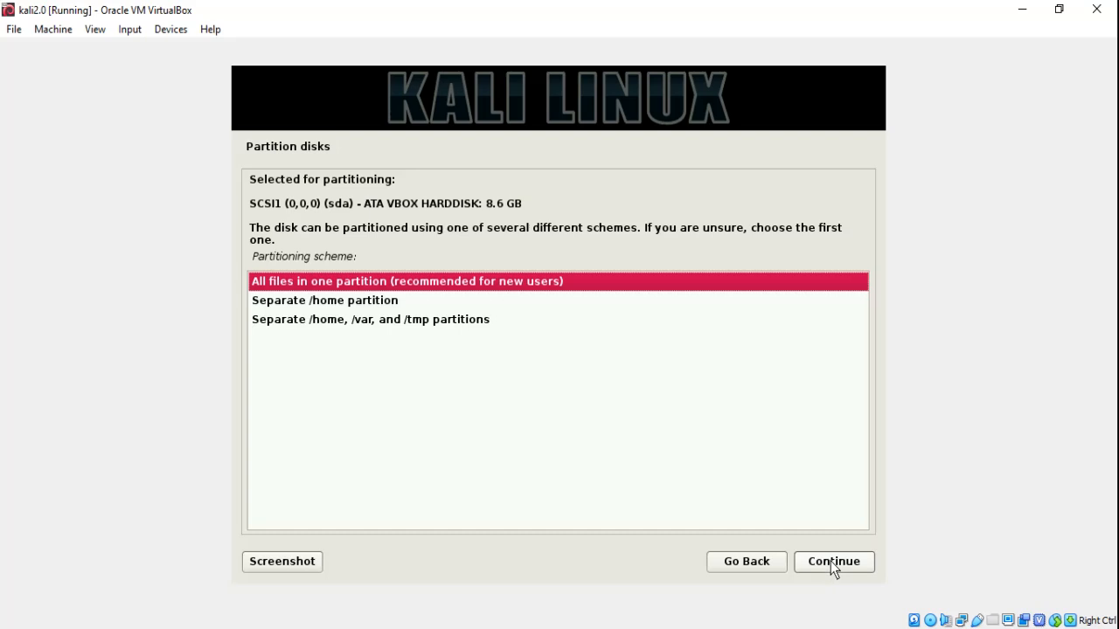
click(832, 567)
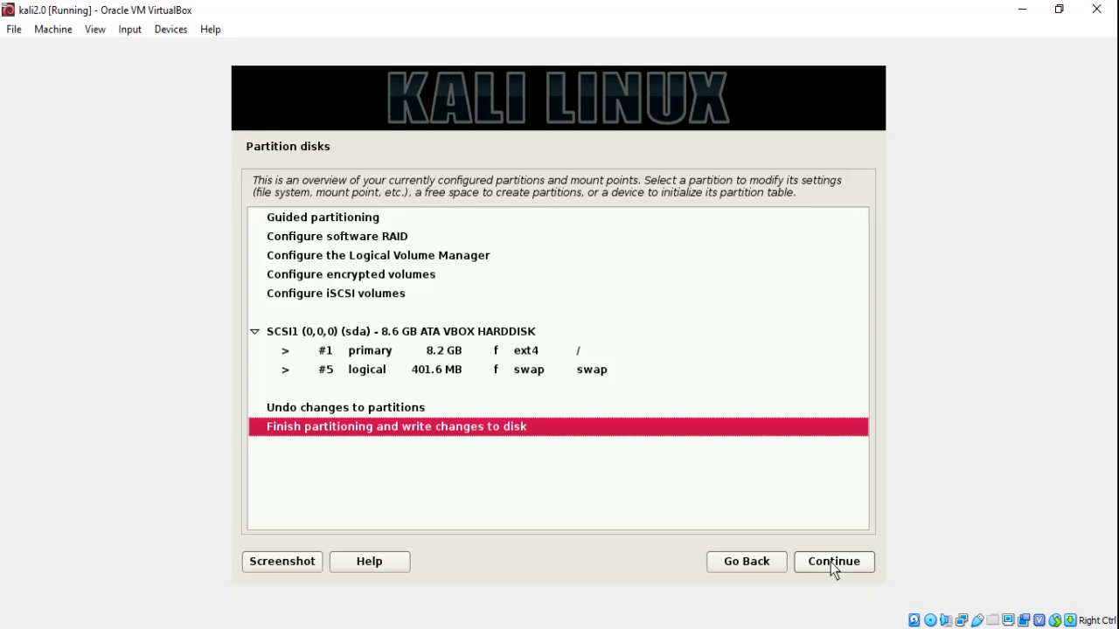
click(832, 565)
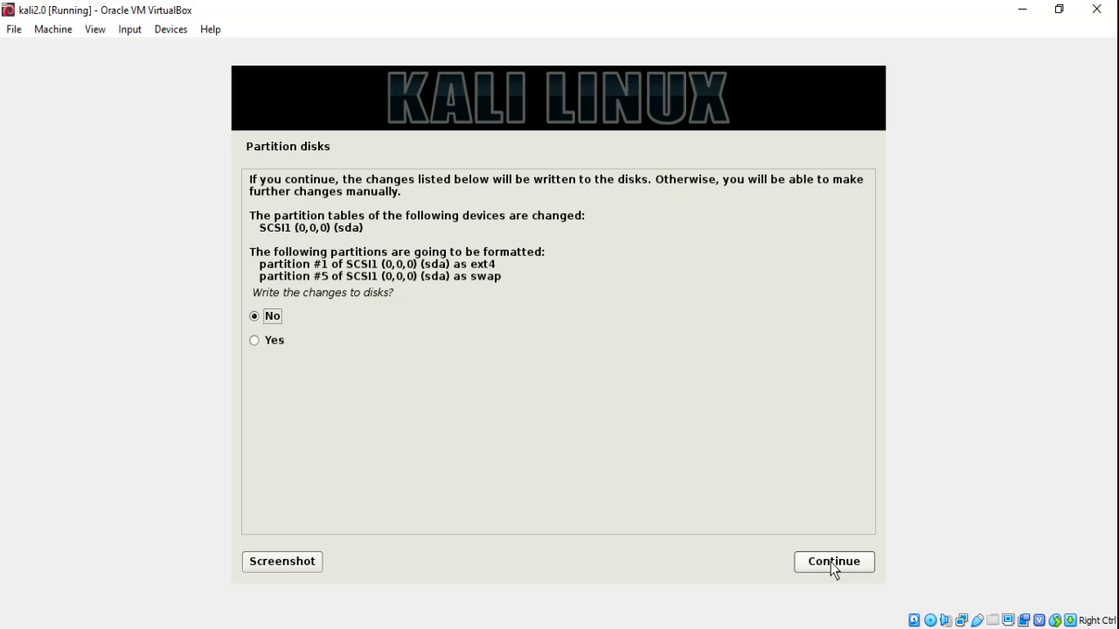
click(253, 340)
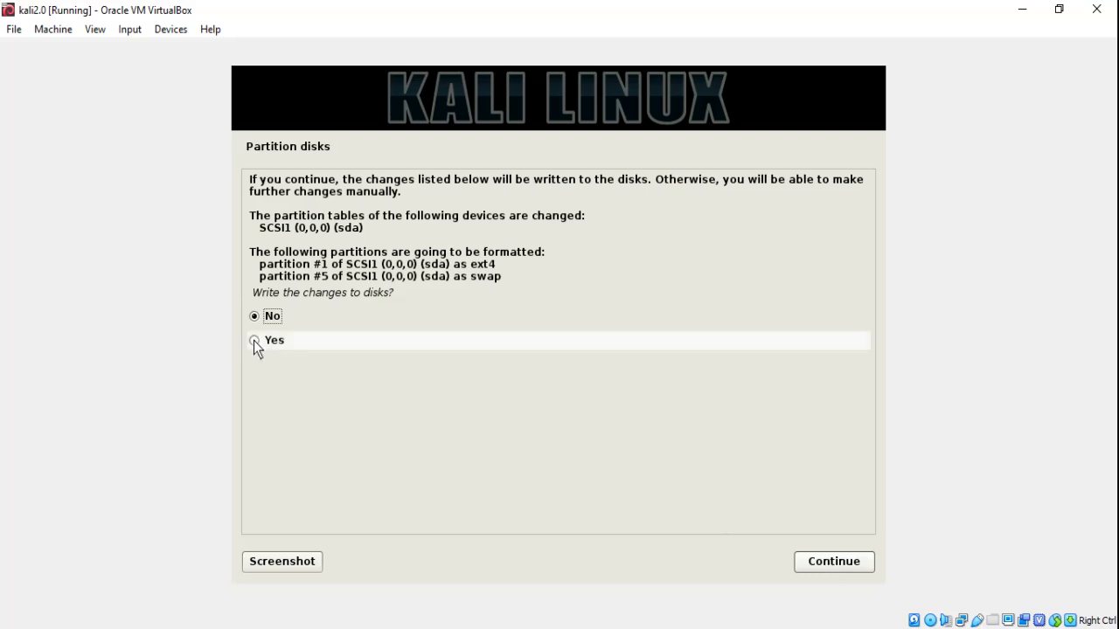
click(816, 567)
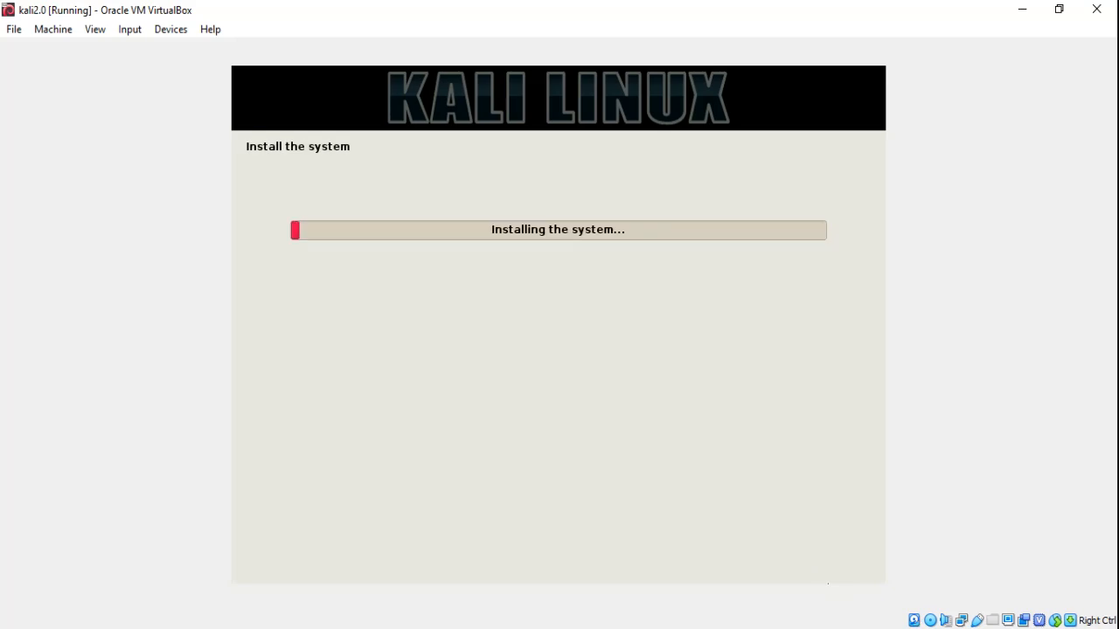
- Wait while the base system files are copied until the network mirror question appears
click(953, 628)
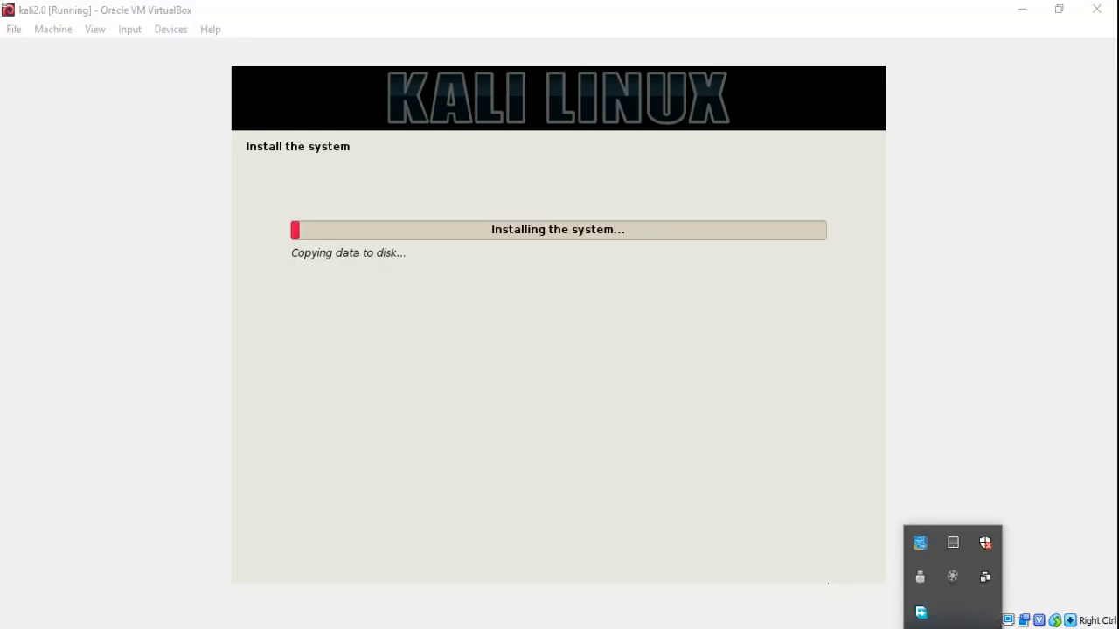
click(952, 579)
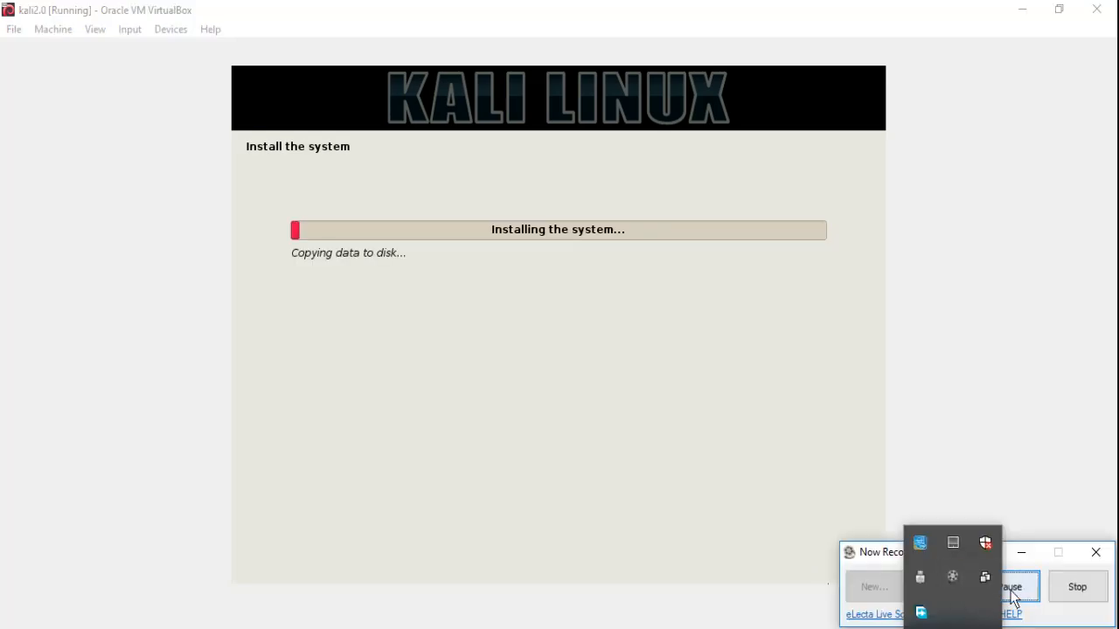
click(1011, 592)
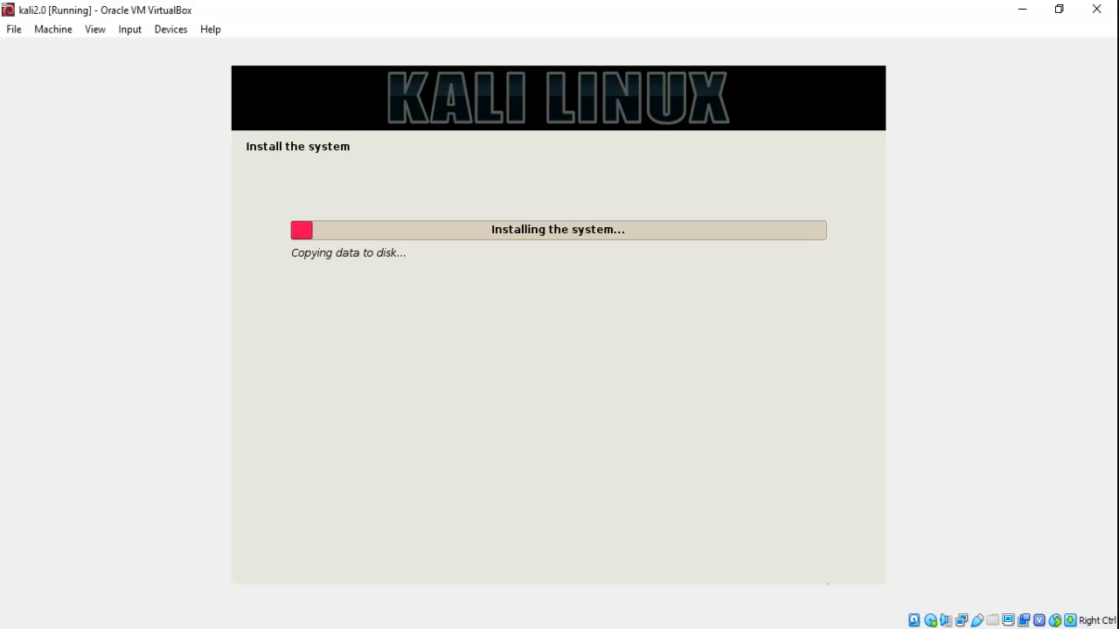
click(953, 628)
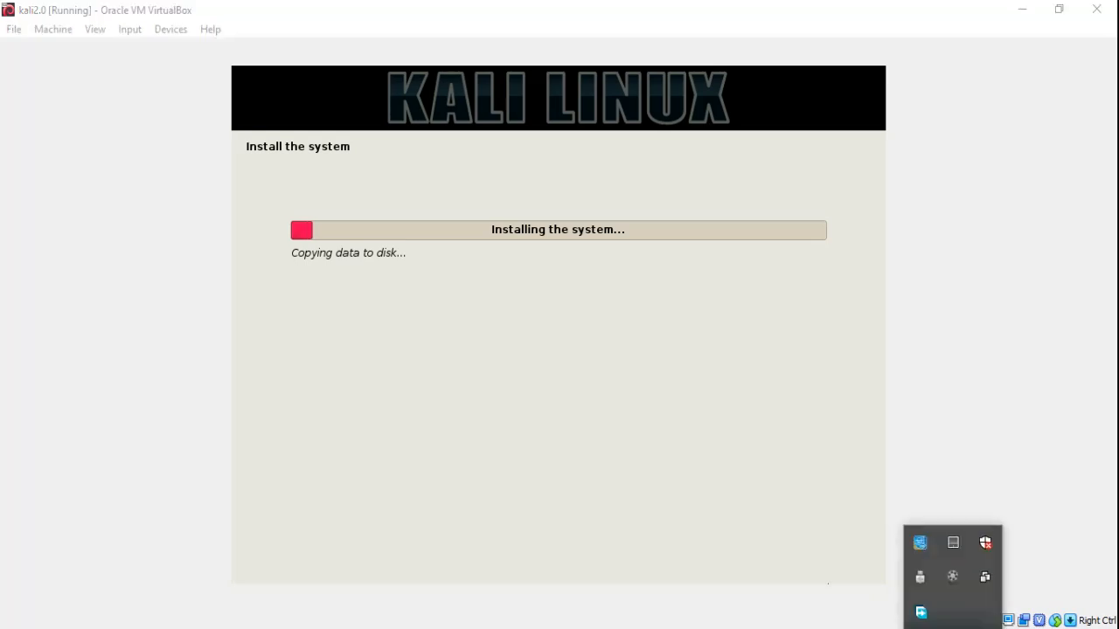
click(952, 577)
click(1013, 591)
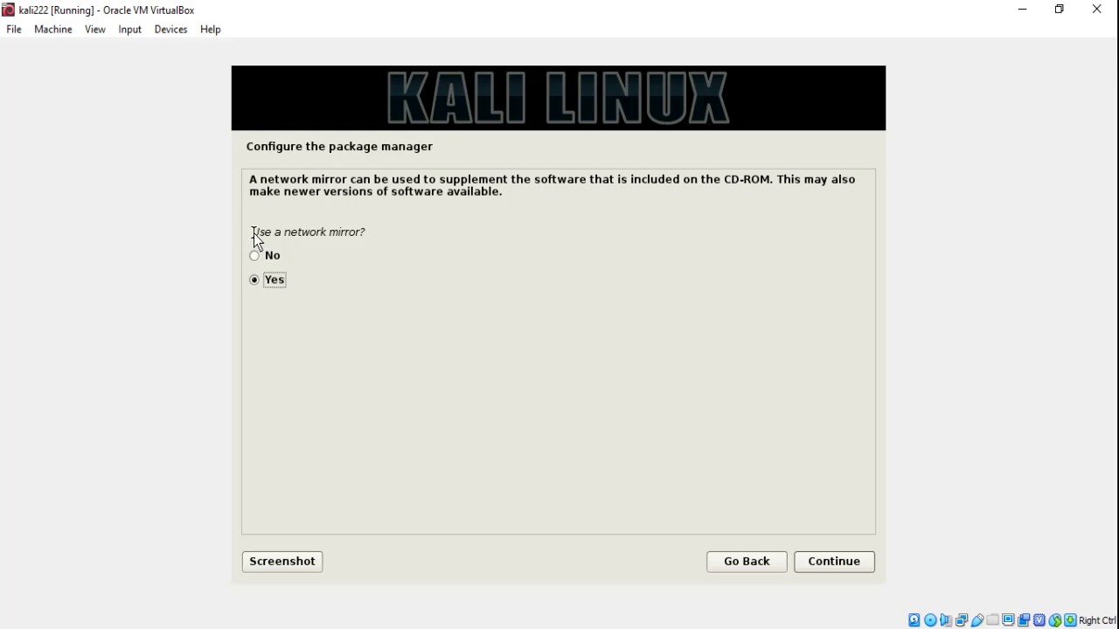
- Decline using a network mirror for the package manager
click(257, 257)
click(818, 564)
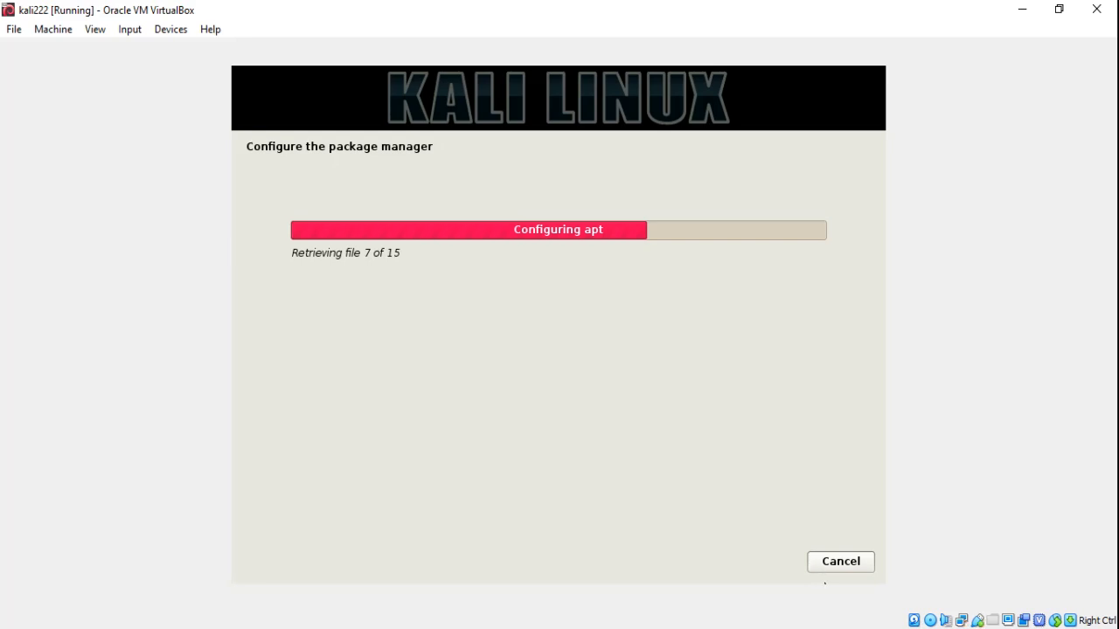
click(953, 628)
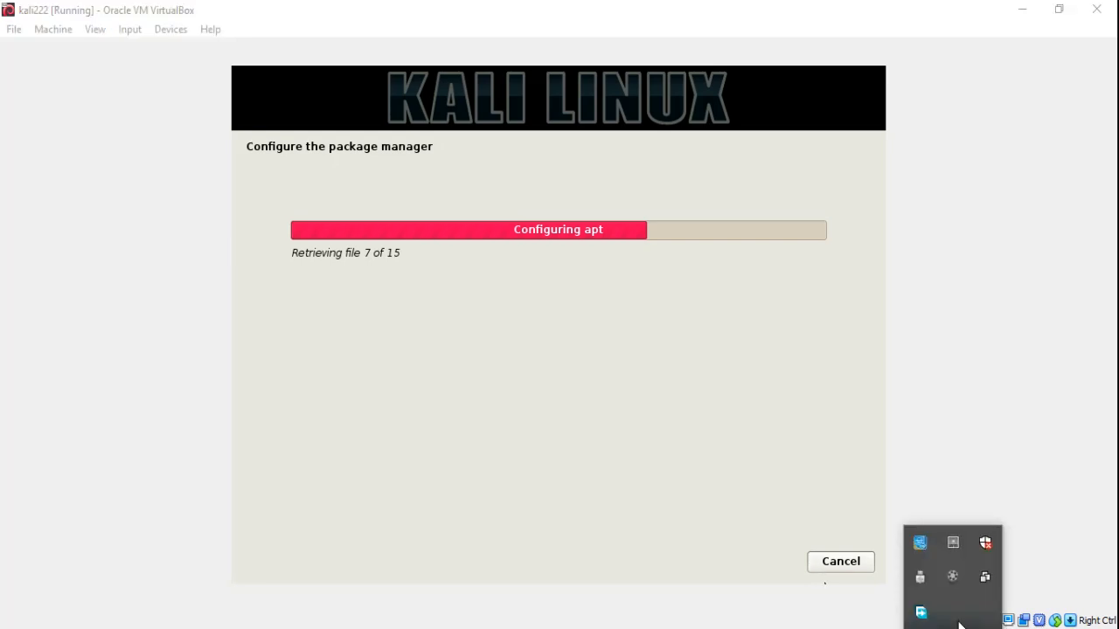
click(955, 584)
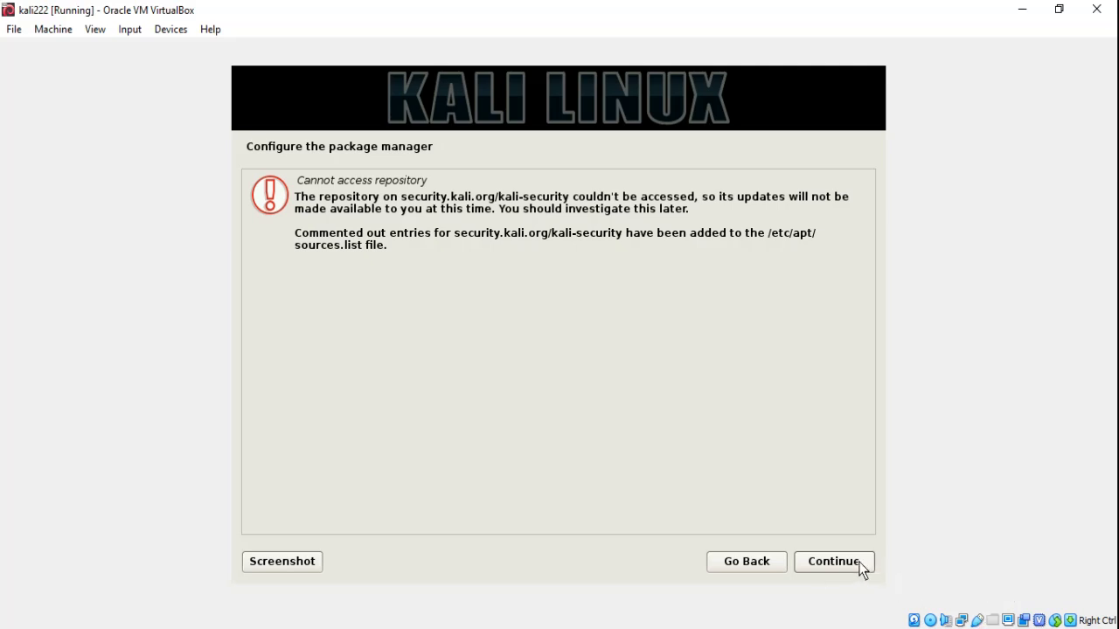
- Acknowledge the warning that the security repository cannot be accessed
click(833, 562)
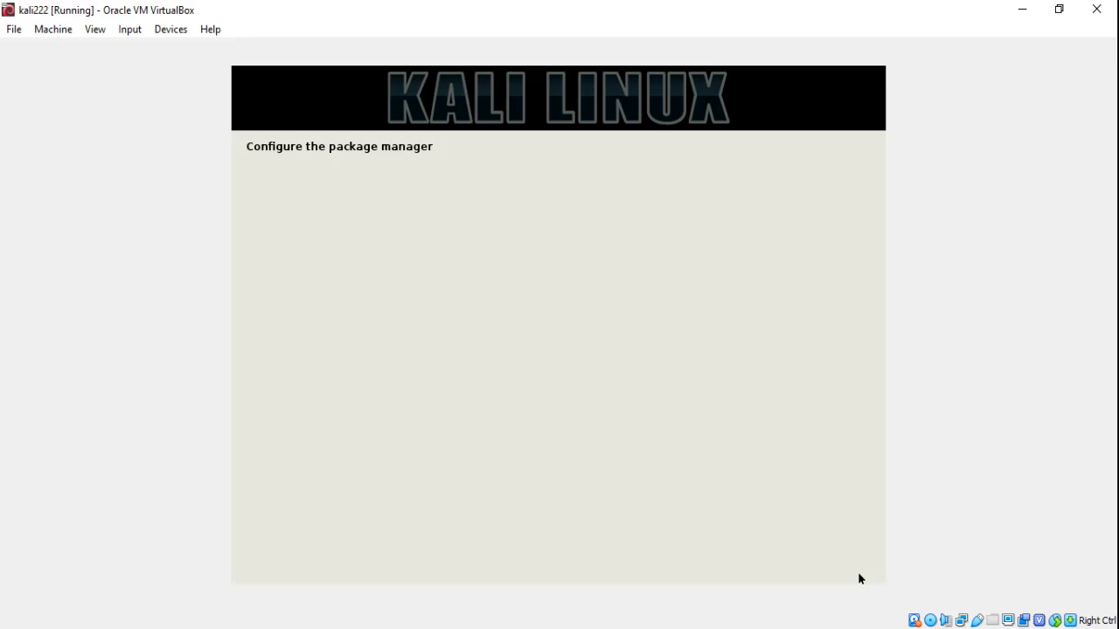
click(953, 579)
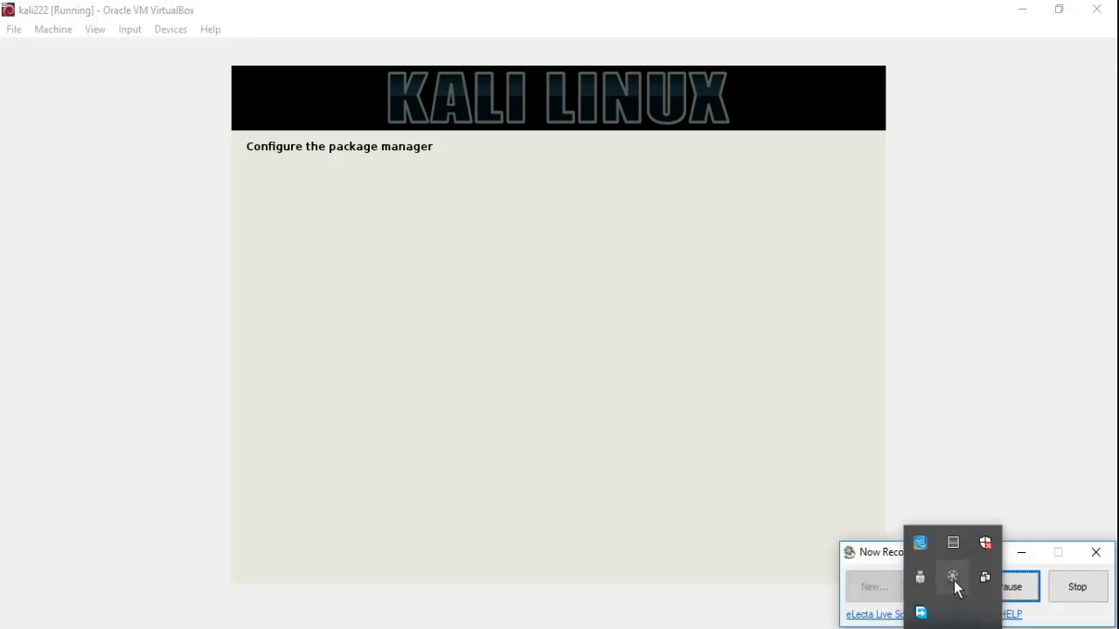
click(1013, 592)
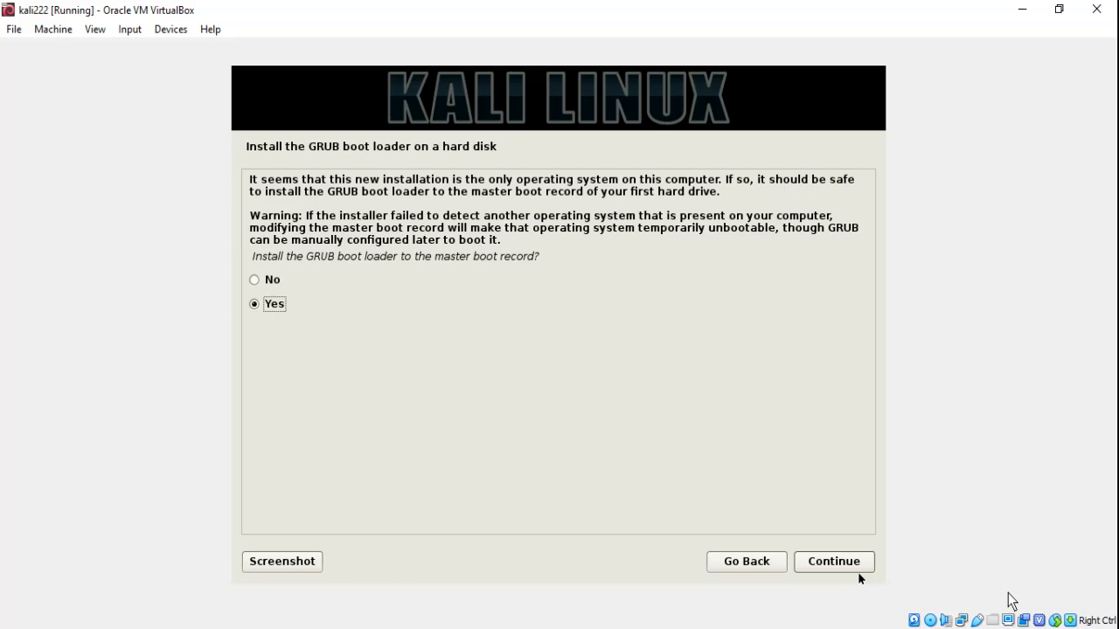
- Install the GRUB boot loader on /dev/sda
click(832, 565)
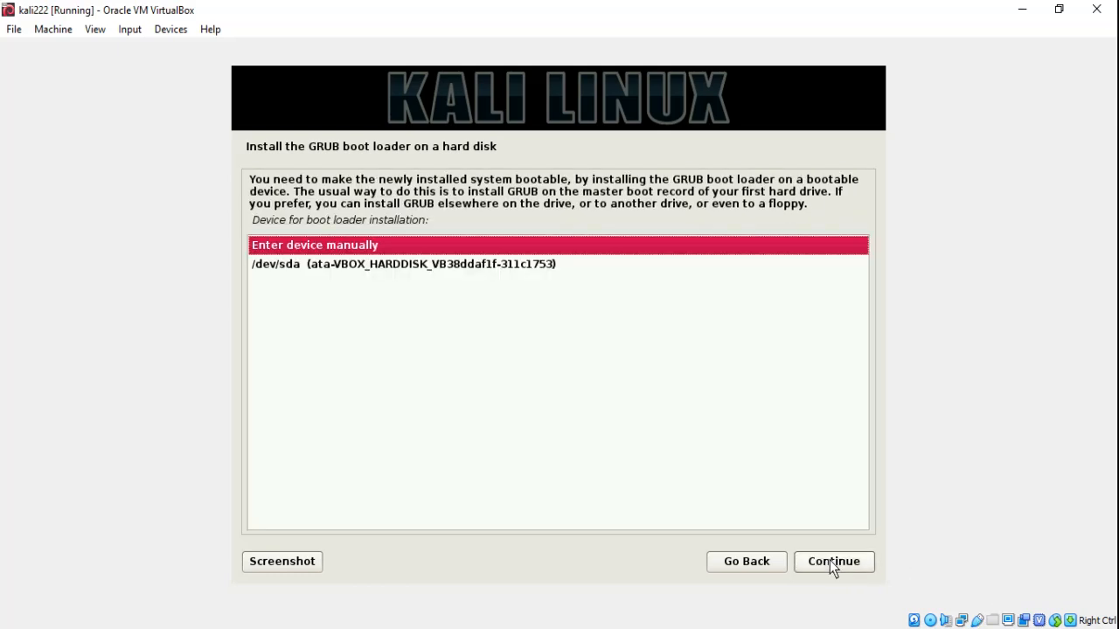
key(Down)
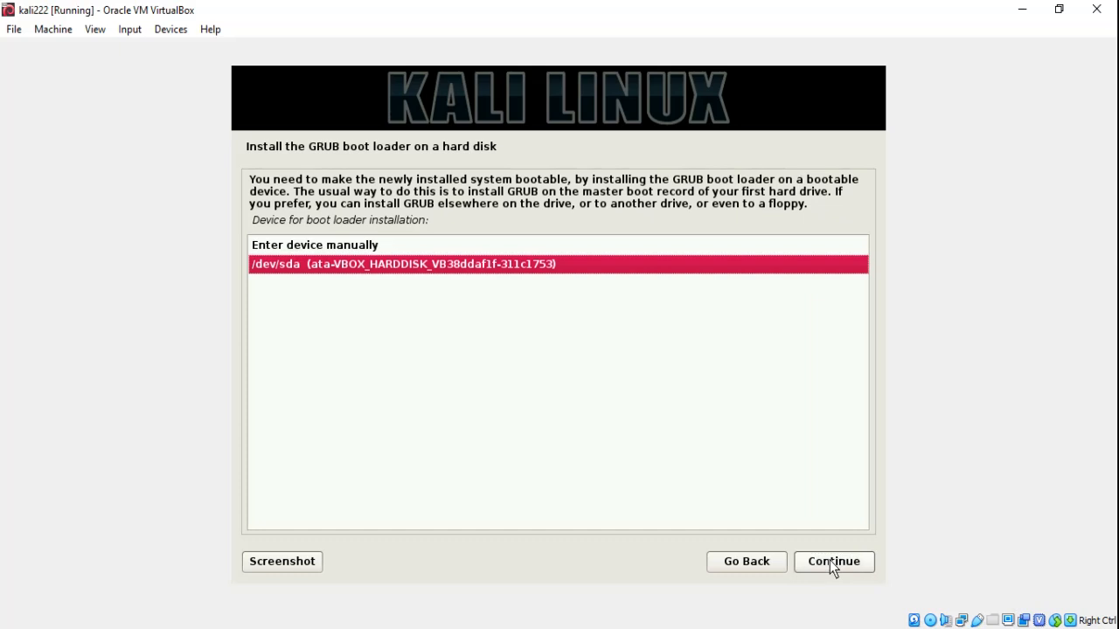
click(831, 565)
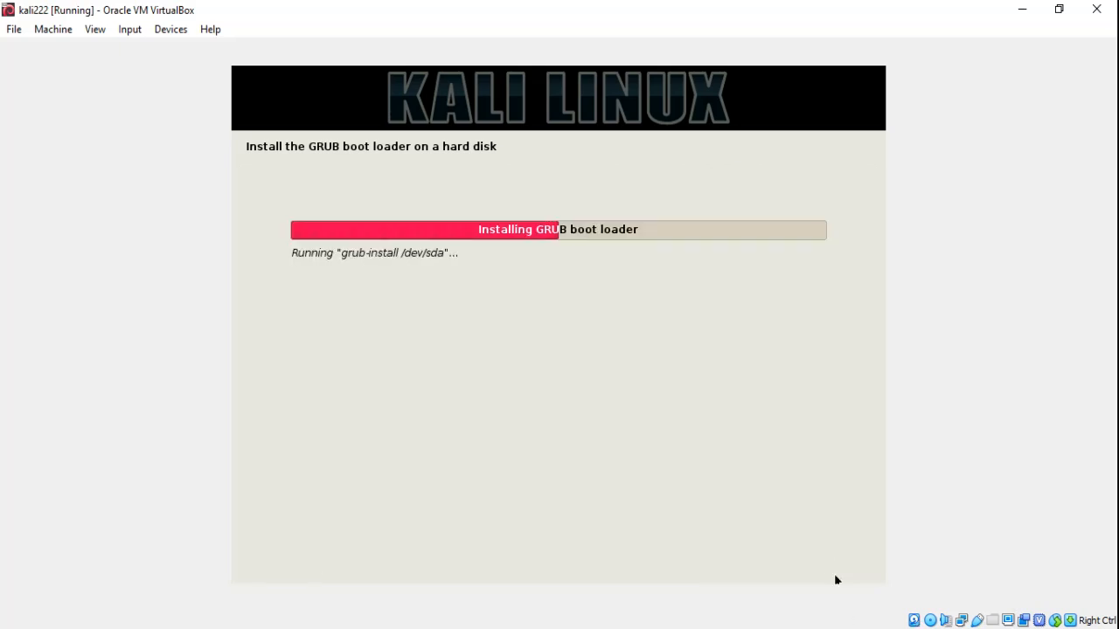
click(953, 577)
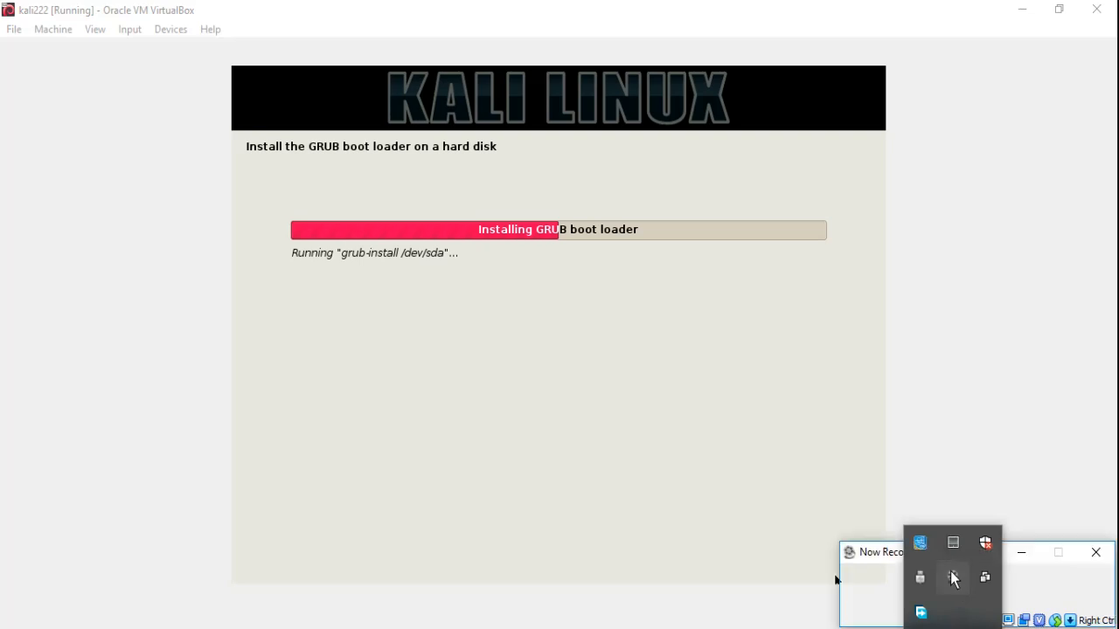
click(1018, 594)
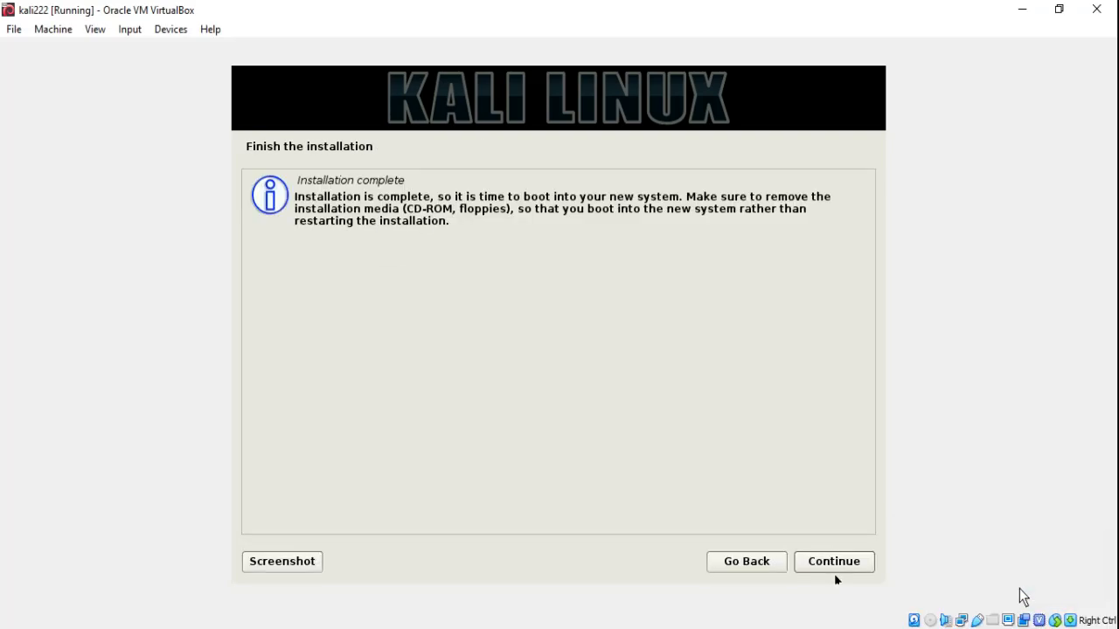
- Confirm installation complete and let the VM reboot to the Kali login screen
click(856, 564)
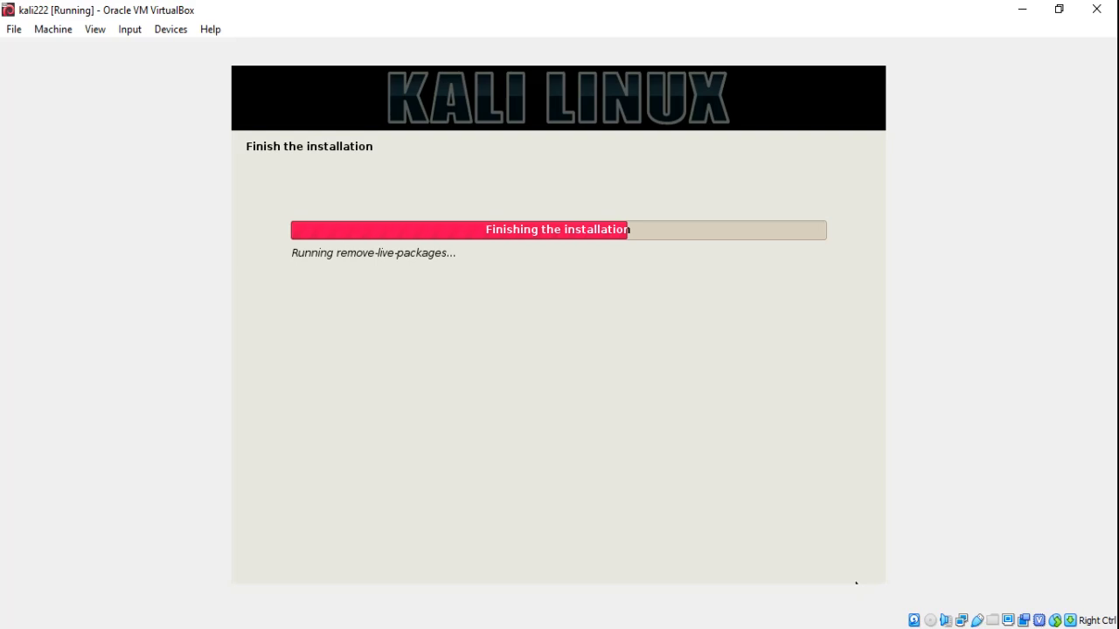
click(953, 628)
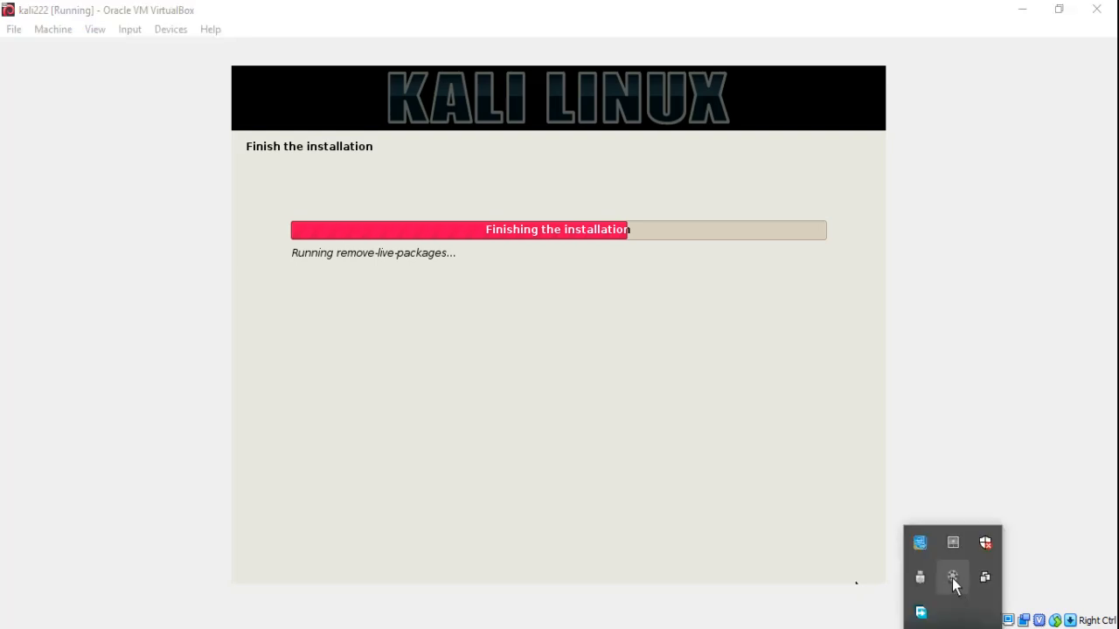
click(953, 582)
click(1032, 594)
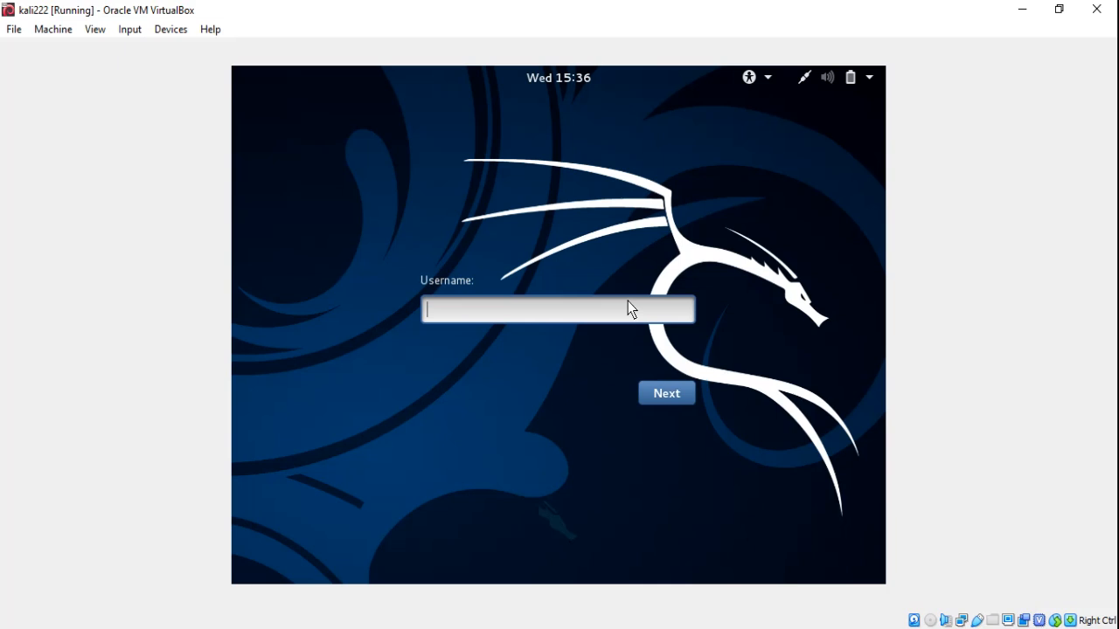
- Log in to Kali with username 'root' and the account password
text(root)
key(Return)
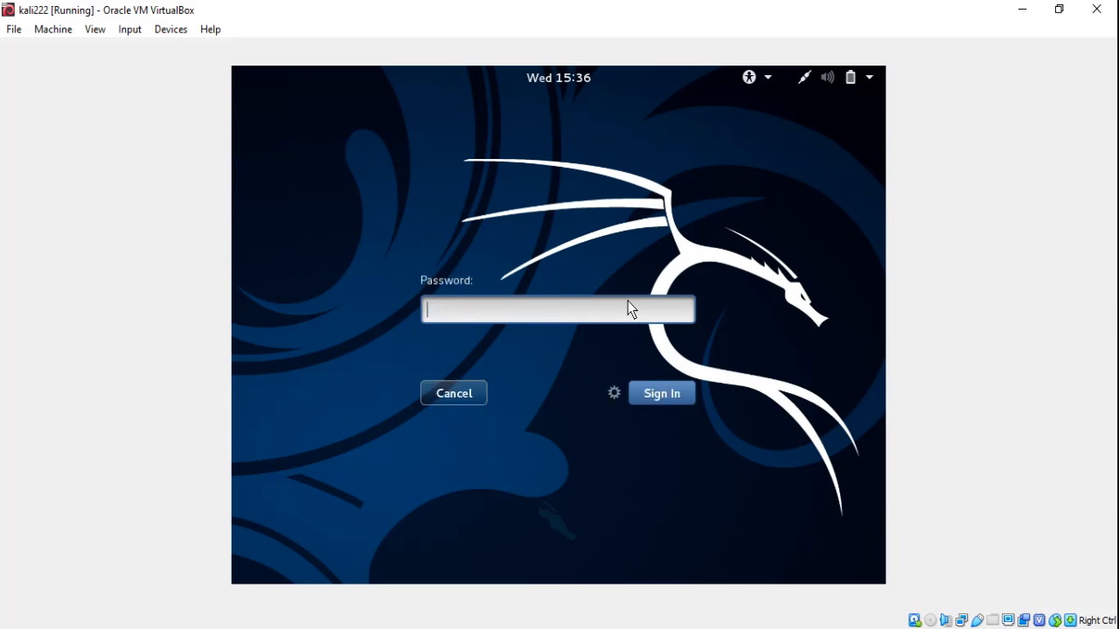
key(Return)
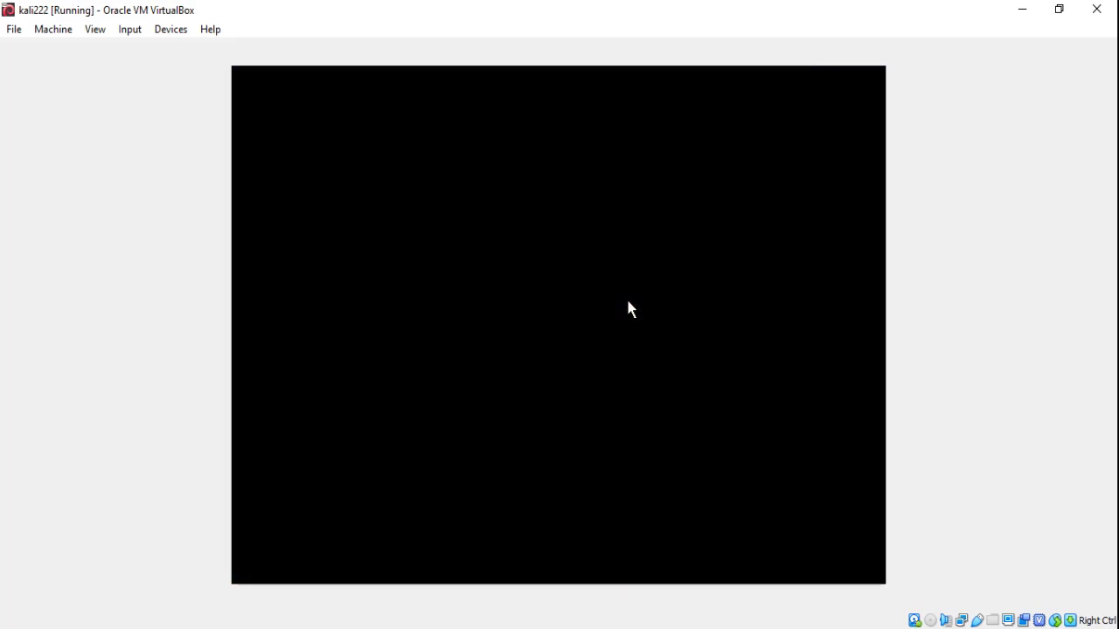